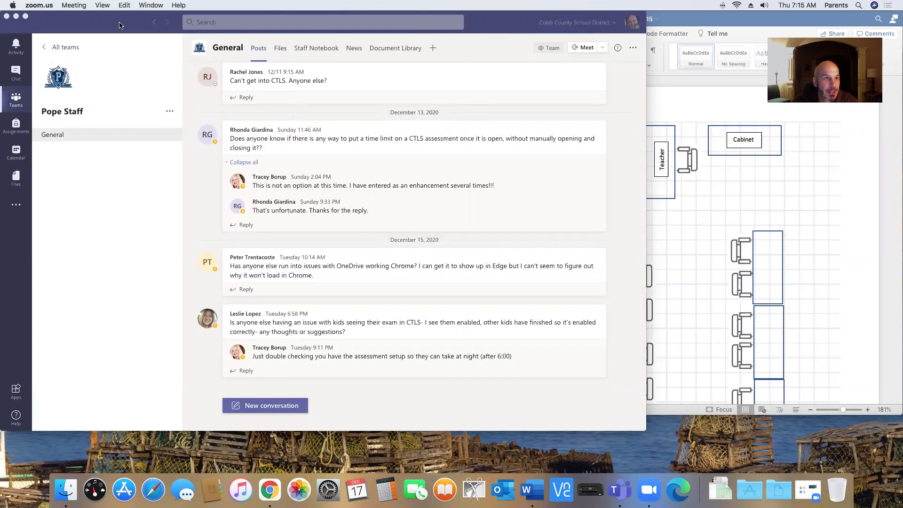
- Arrange the Teams and Word windows and open the Pope Staff team's General channel files
drag(119, 25, 164, 64)
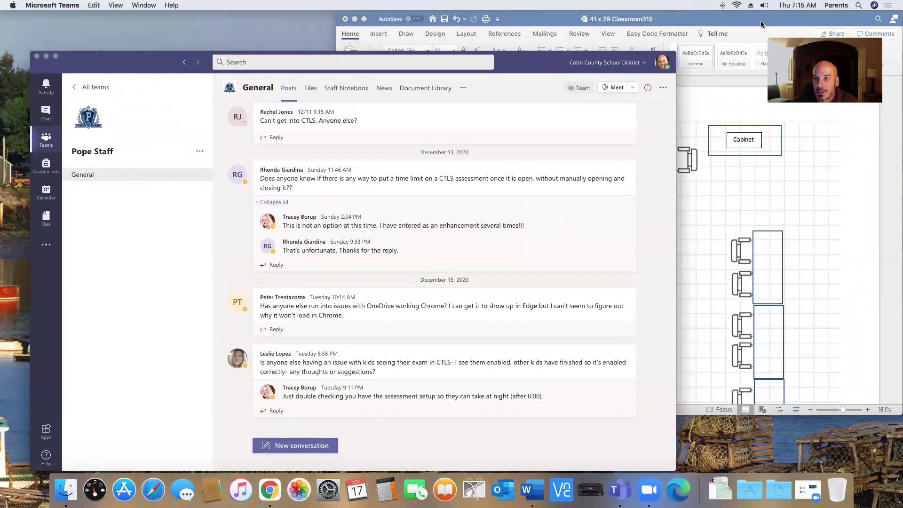
drag(761, 25, 763, 40)
click(147, 71)
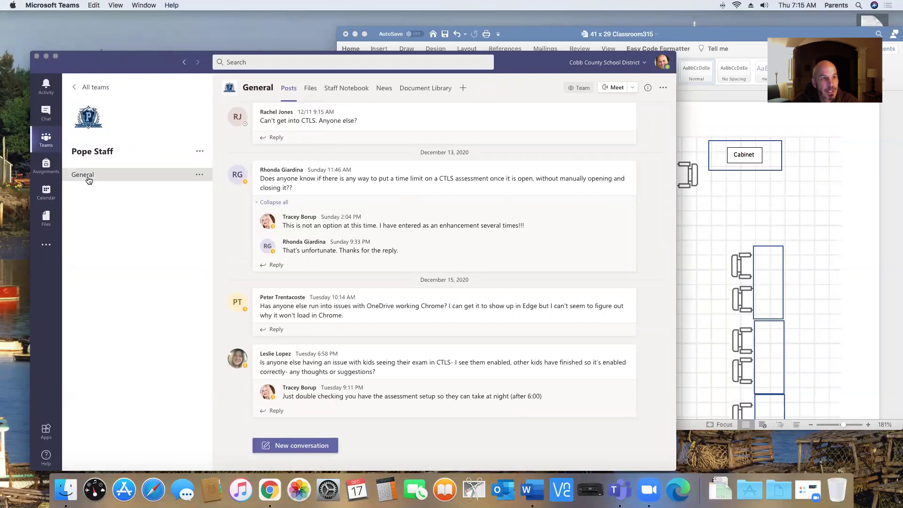
click(45, 139)
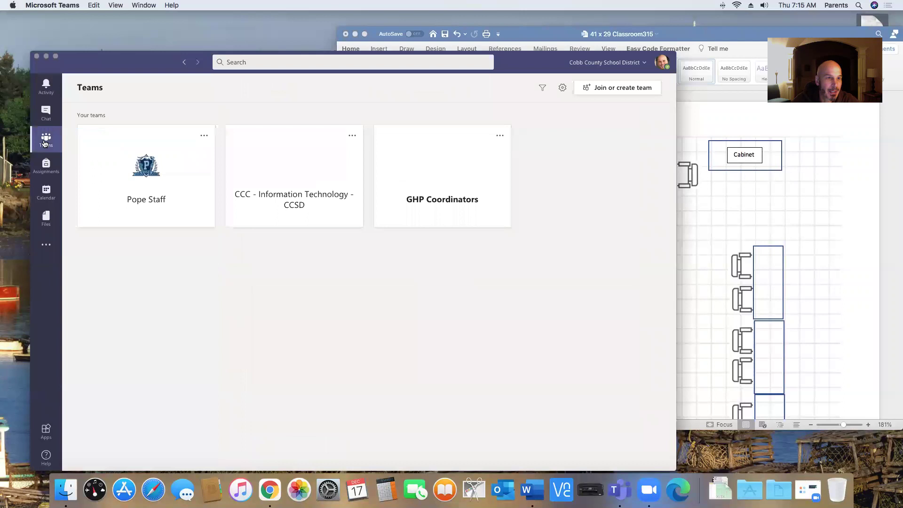
click(142, 169)
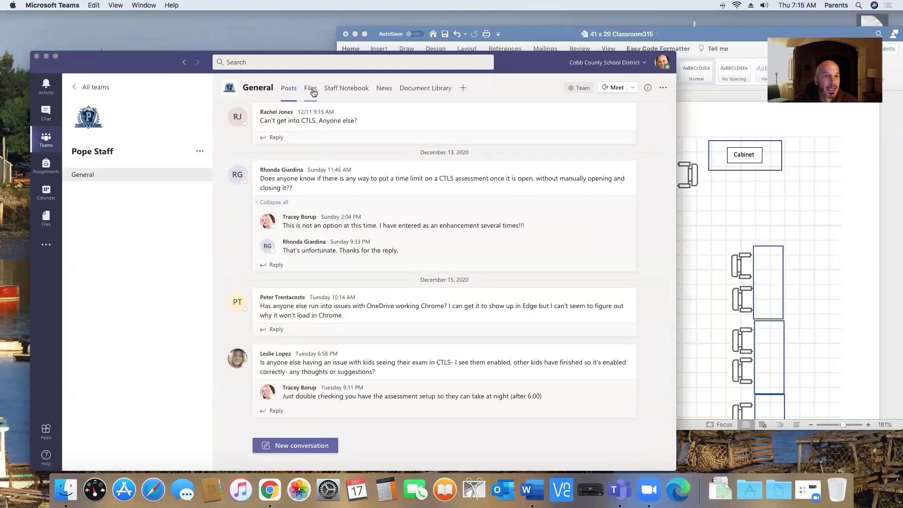
click(310, 90)
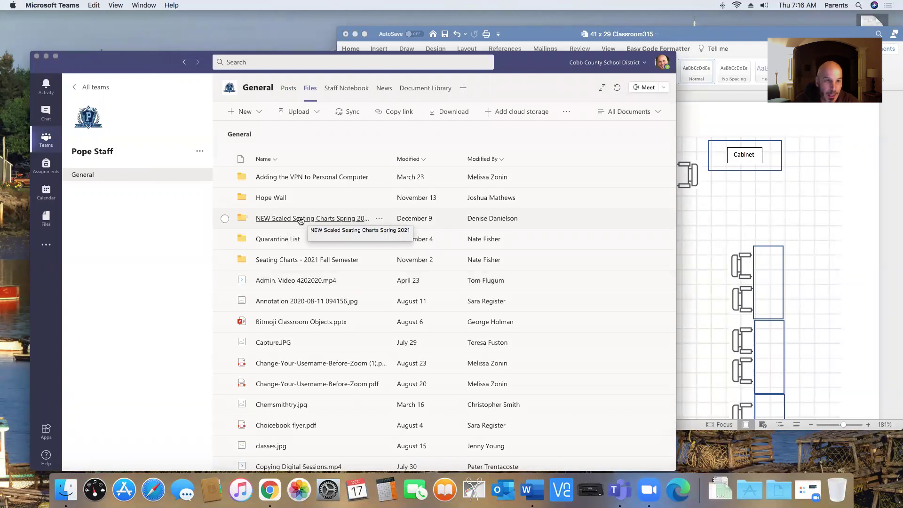
- Open NEW Scaled Seating Charts Spring 2021, then its Chapin folder
click(299, 219)
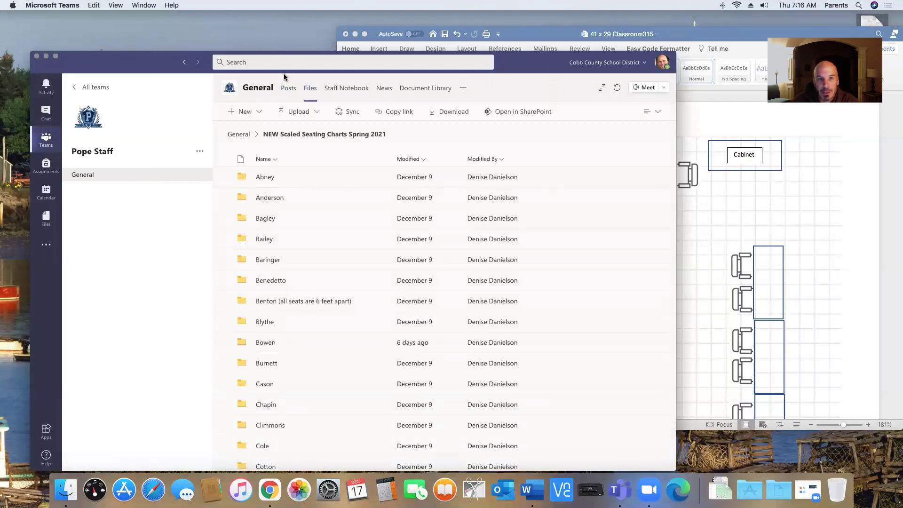
drag(150, 66, 156, 47)
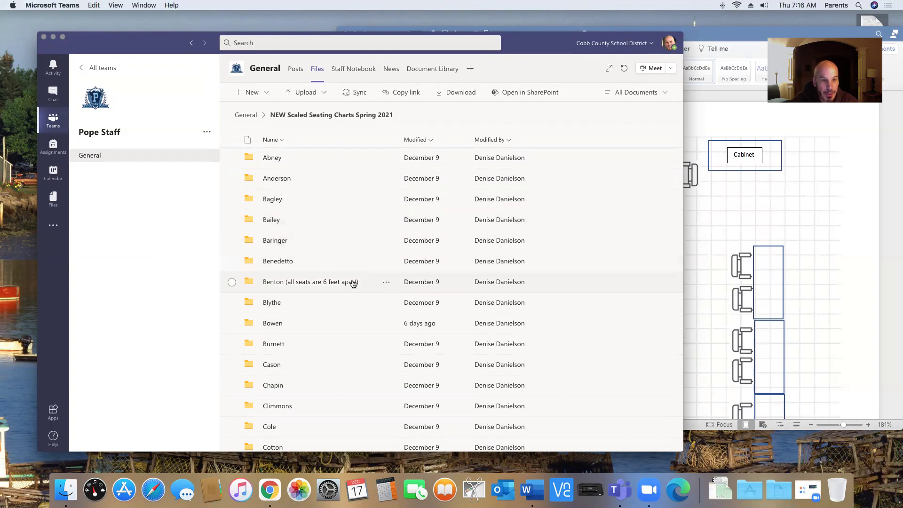
scroll(377, 313, down, 3)
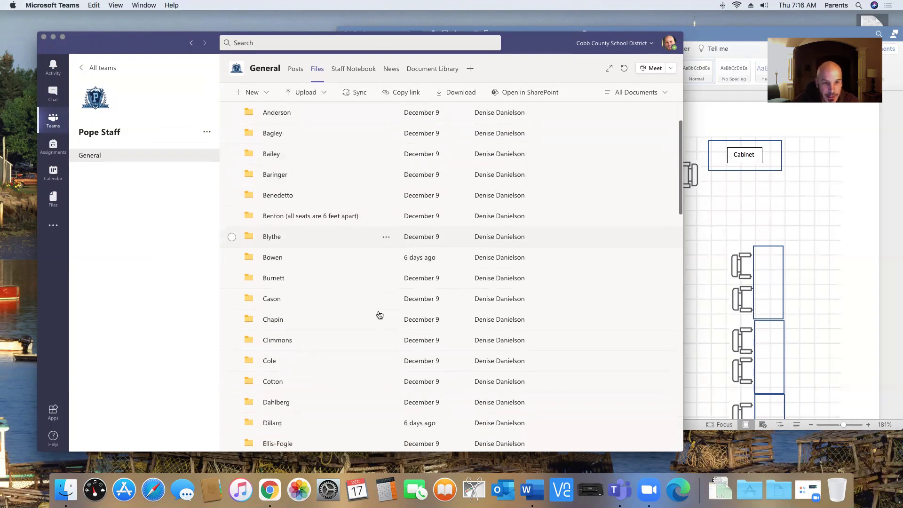
click(277, 319)
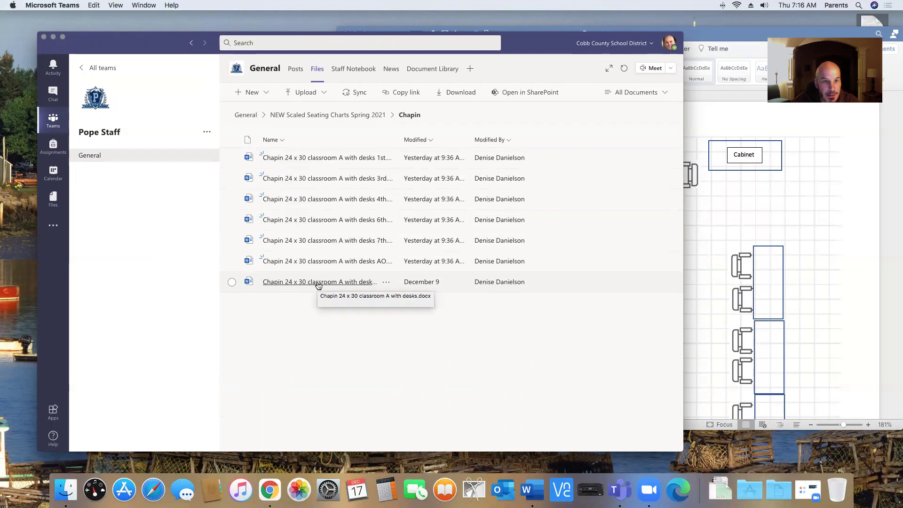
- Open 'Chapin 24 x 30 classroom A with desks.docx' from the Chapin folder in Teams
click(318, 282)
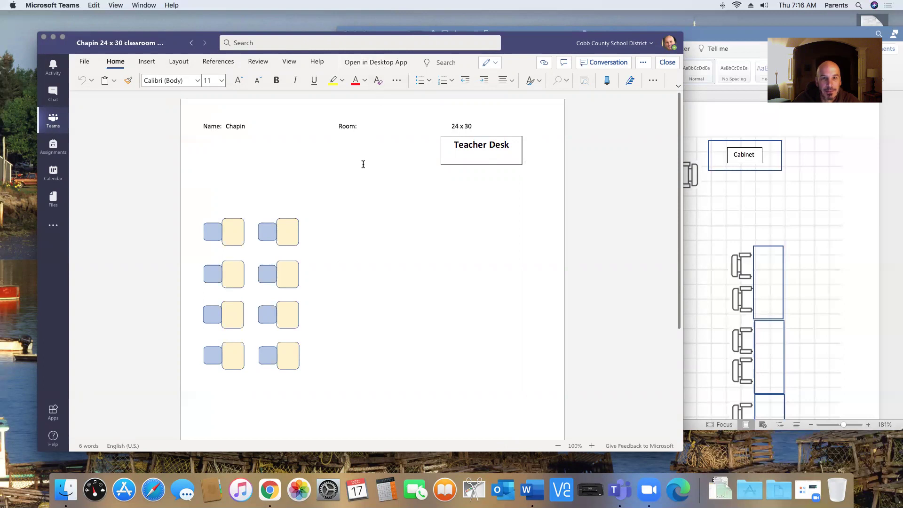
- Close the seating chart and return to the General channel files
click(192, 43)
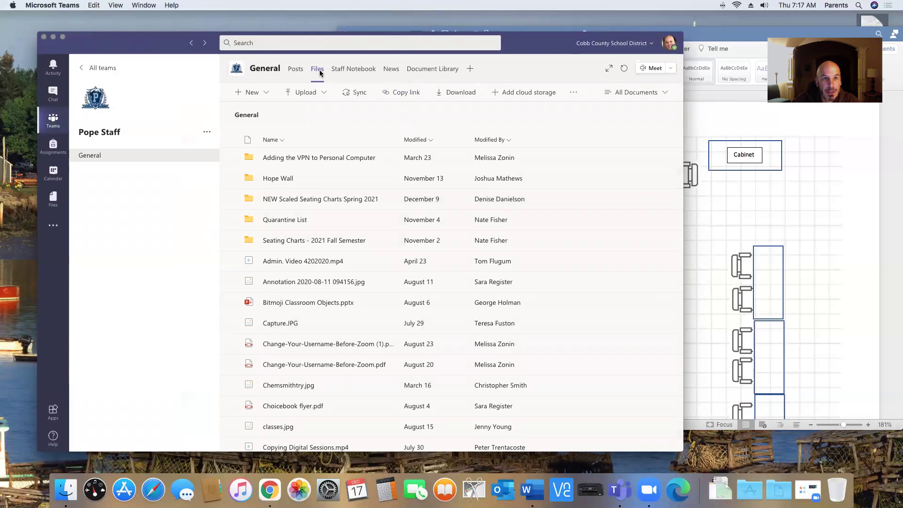
scroll(325, 252, down, 5)
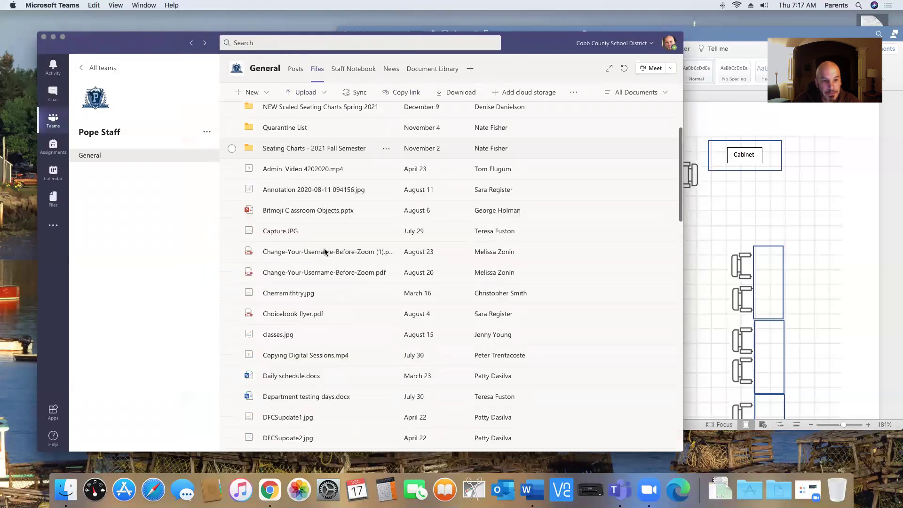
scroll(325, 252, up, 5)
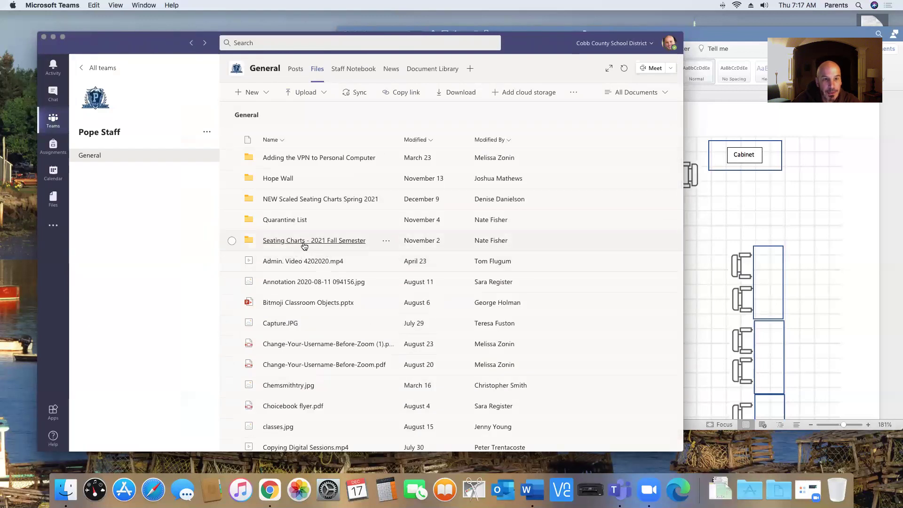
- Open NEW Scaled Seating Charts Spring 2021 and go back into the Chapin folder
click(310, 201)
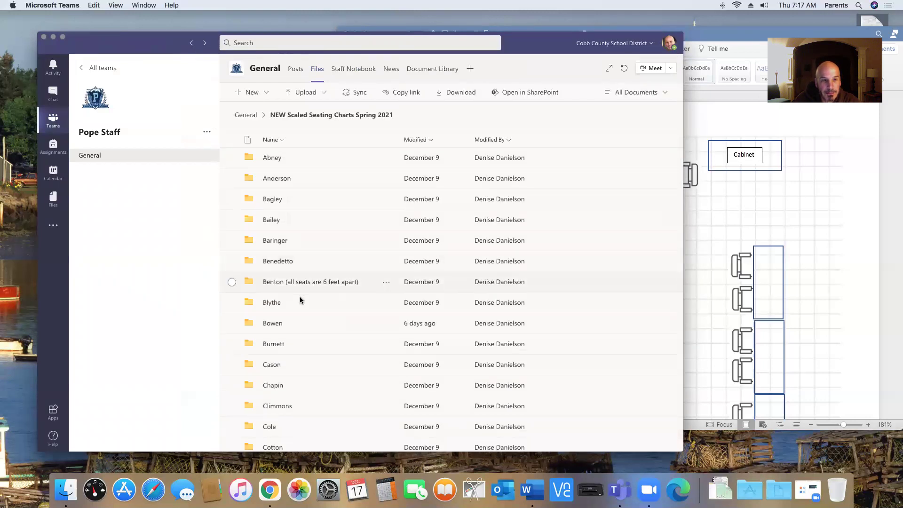
scroll(317, 356, down, 5)
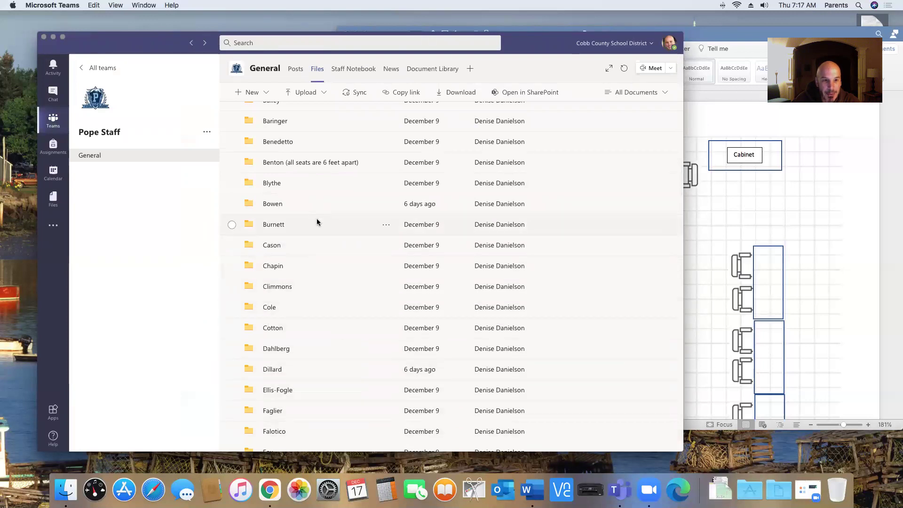
scroll(316, 222, up, 4)
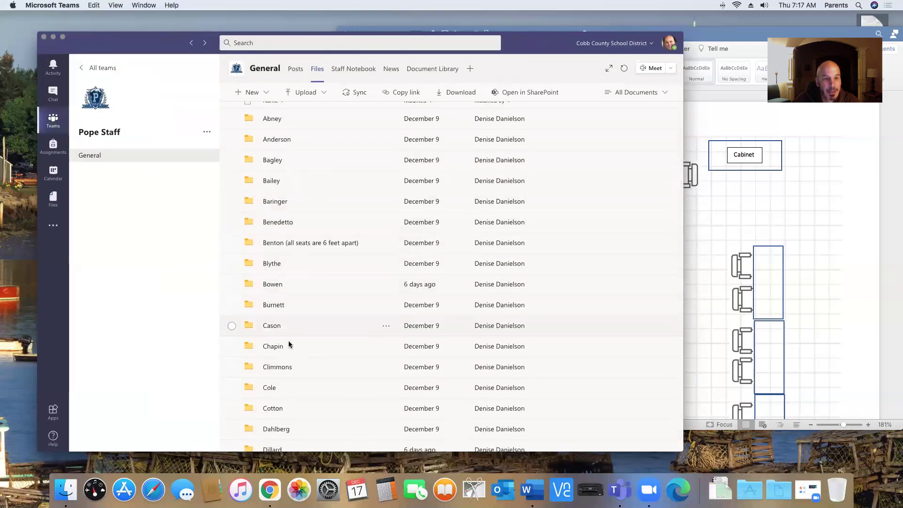
scroll(322, 367, down, 4)
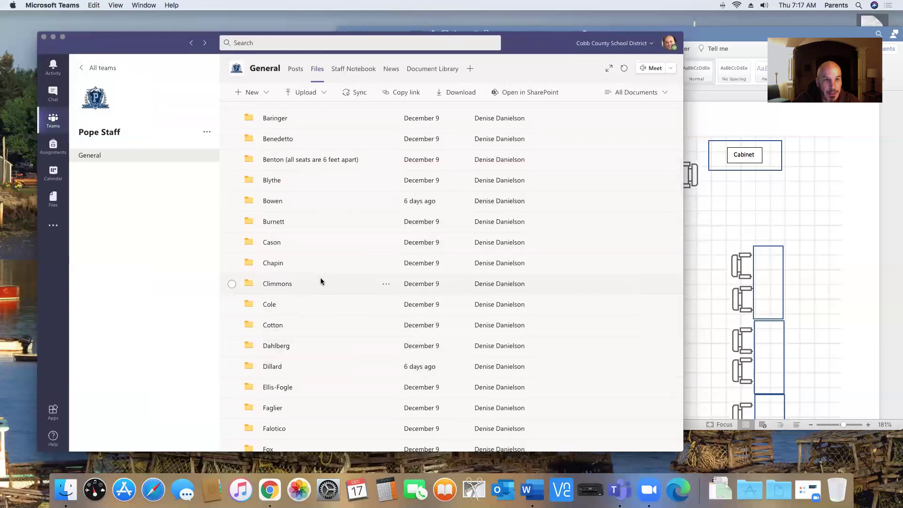
scroll(320, 280, up, 2)
scroll(320, 282, down, 2)
click(291, 256)
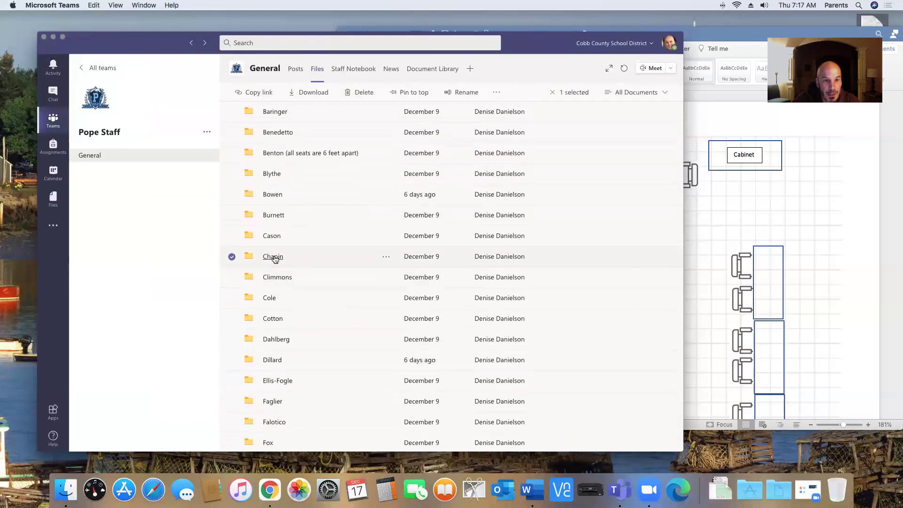
click(274, 256)
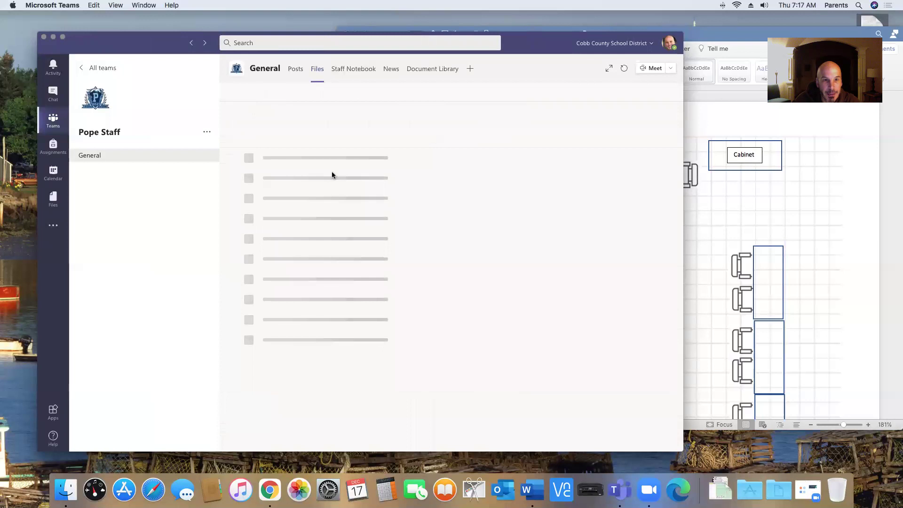
- Open the 1st-period Chapin 24 x 30 classroom A seating chart in the Word desktop app
click(321, 159)
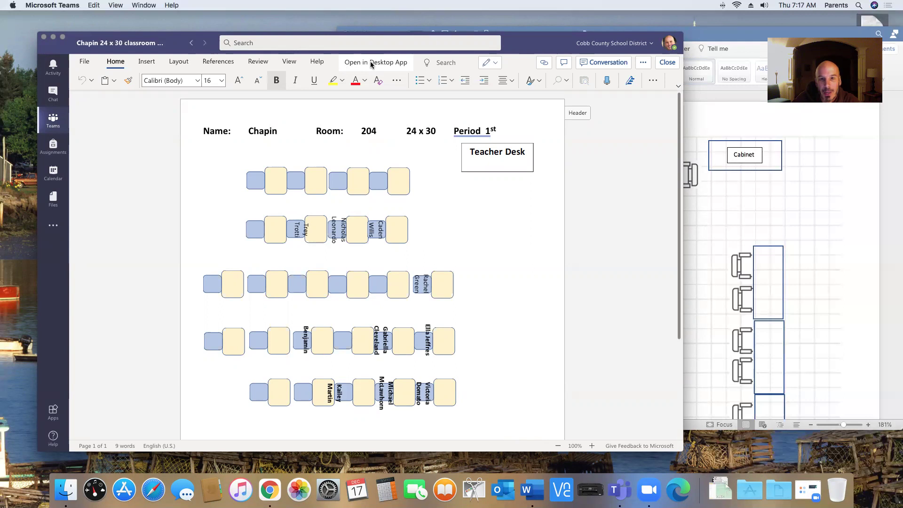
click(371, 62)
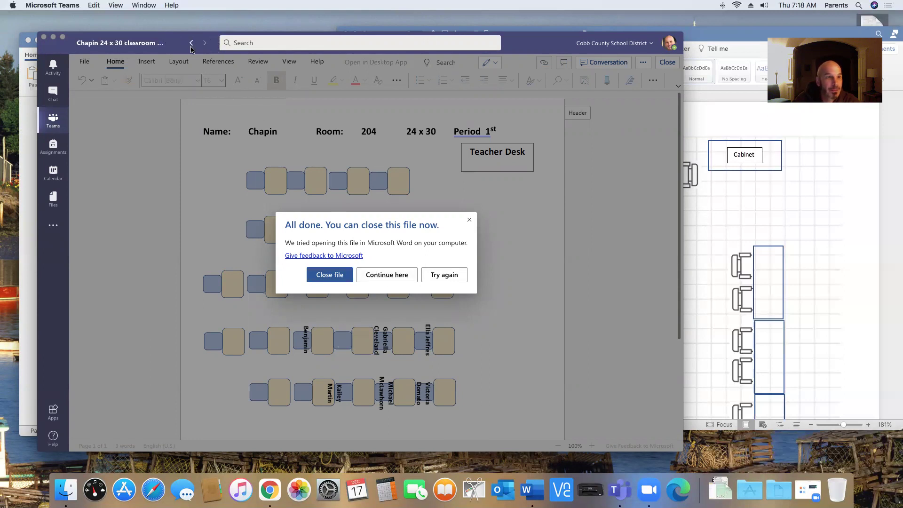
- Bring Word forward and save a local .docx copy of the chart to the Desktop
click(22, 147)
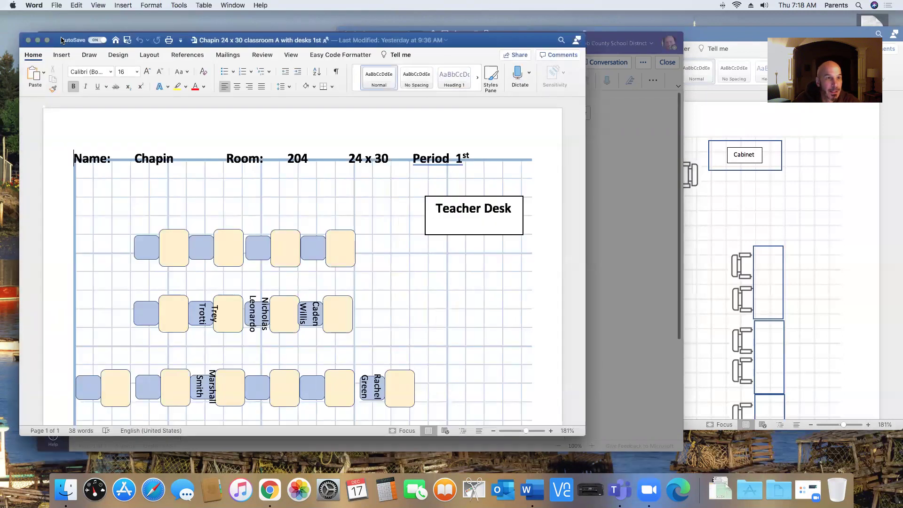
drag(61, 40, 236, 84)
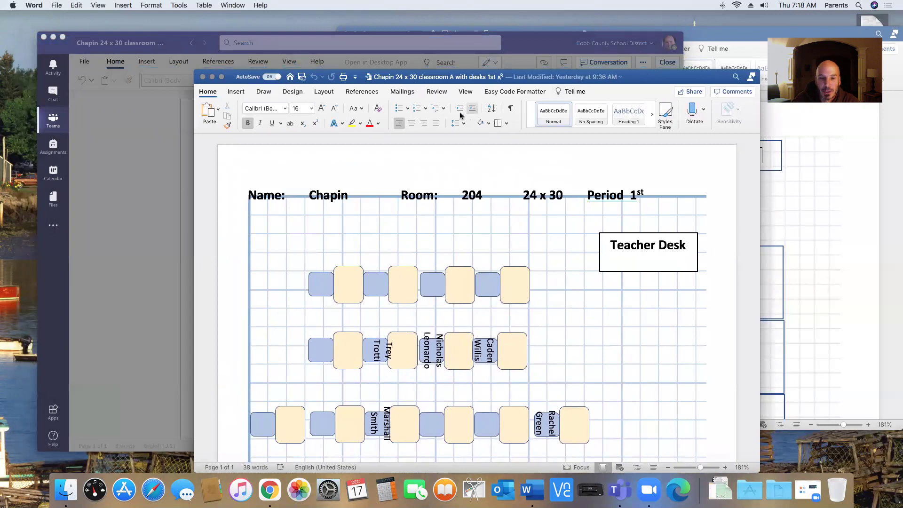
click(207, 92)
click(208, 92)
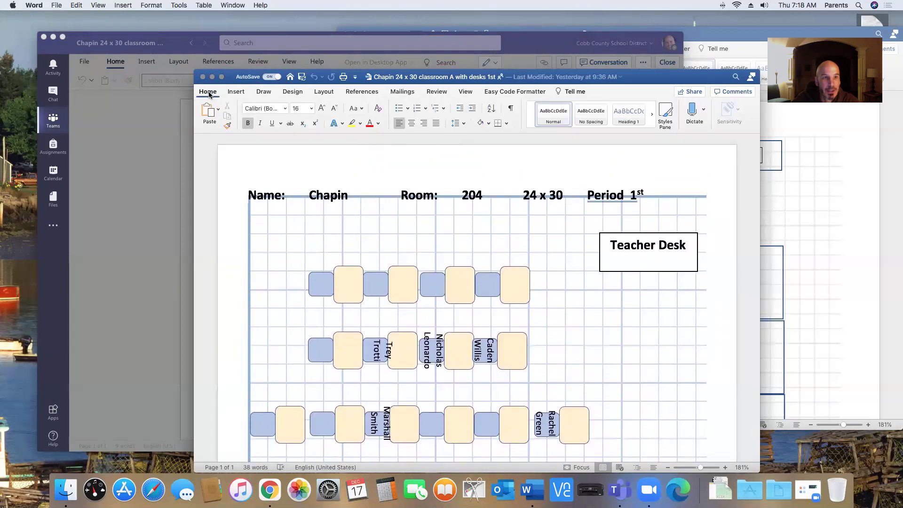
click(57, 6)
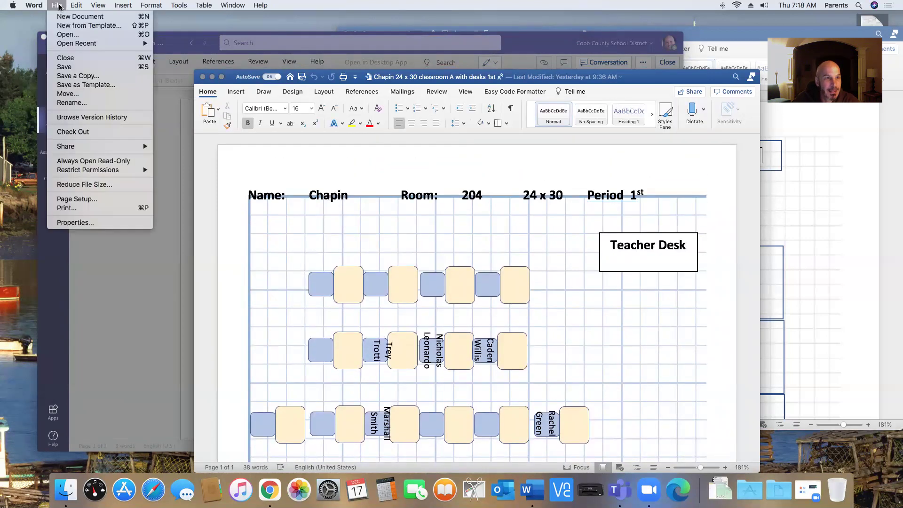
key(Escape)
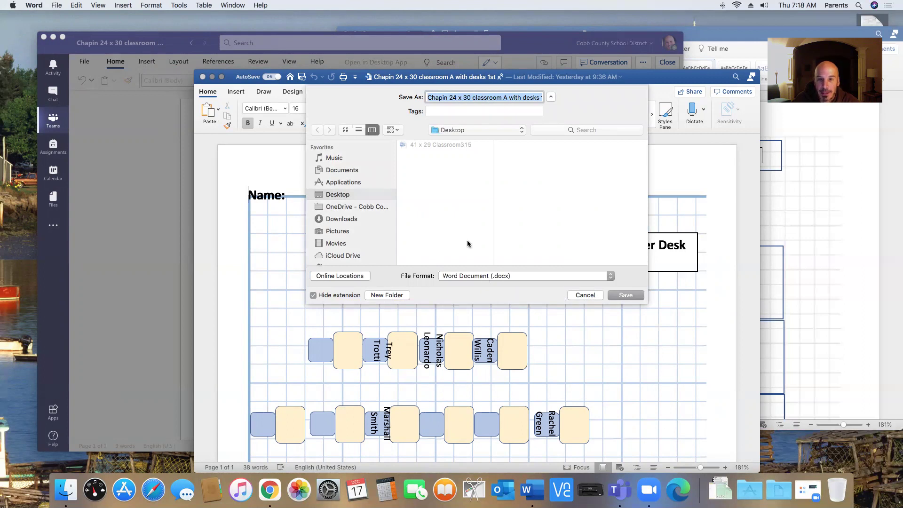
click(625, 296)
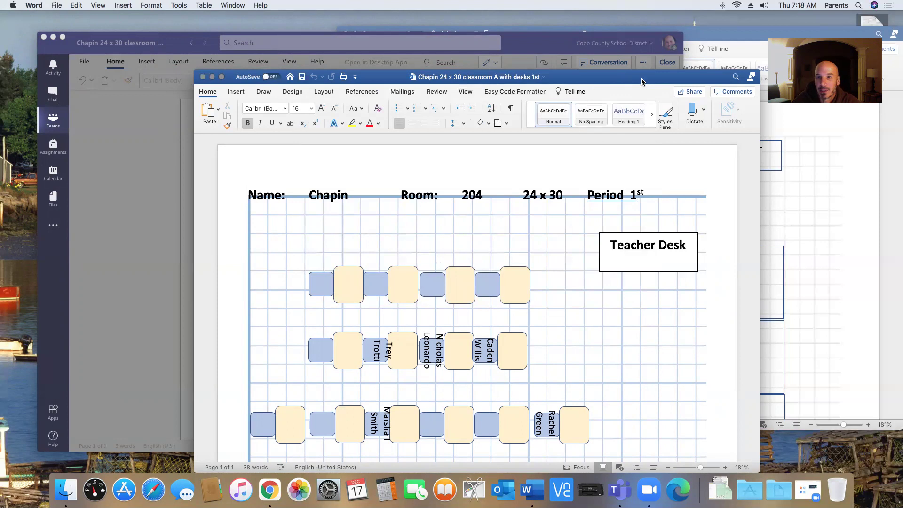
- Select the whole middle-row name-box group and nudge it slightly left beside the desks
drag(642, 81, 608, 78)
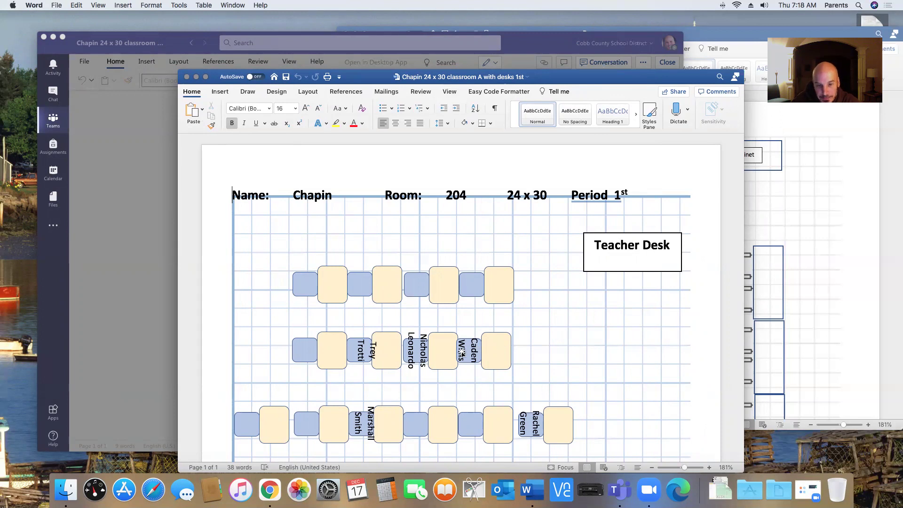
click(490, 350)
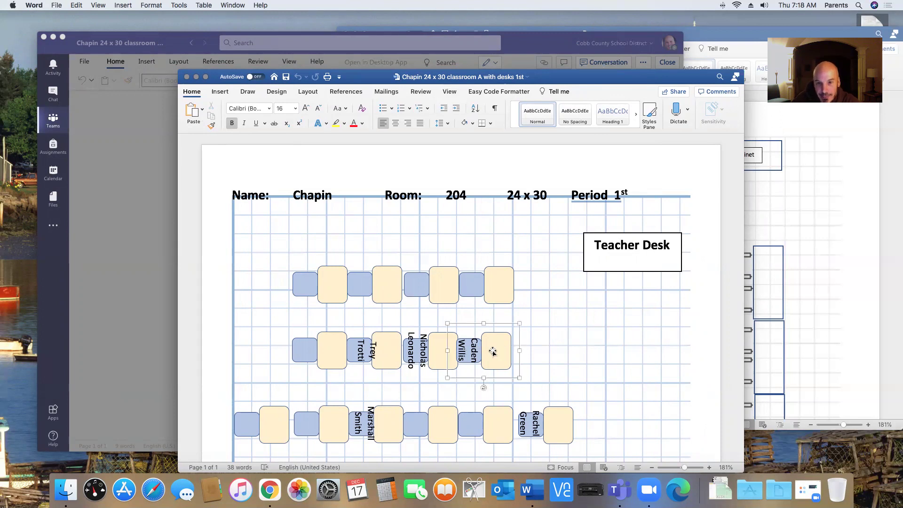
click(410, 356)
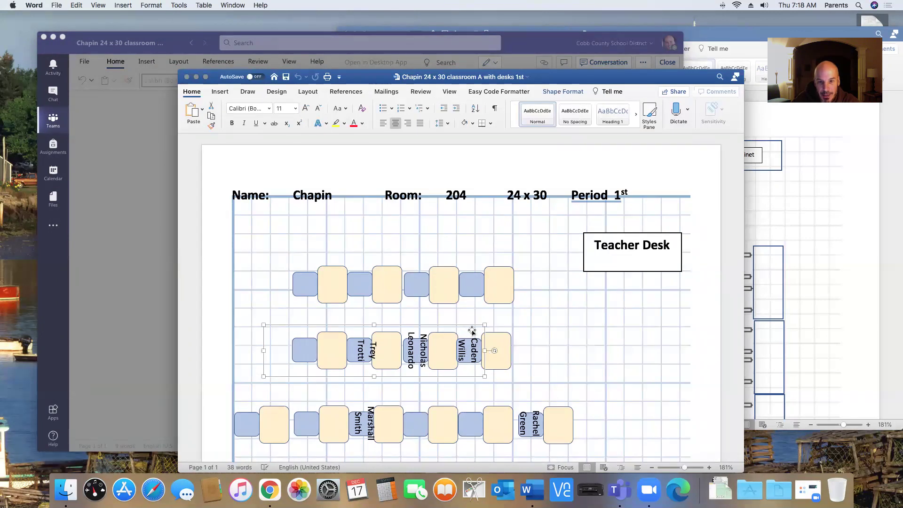
mouse_move(472, 331)
mouse_down()
mouse_move(545, 335)
mouse_move(438, 335)
mouse_move(470, 330)
mouse_move(460, 332)
mouse_up()
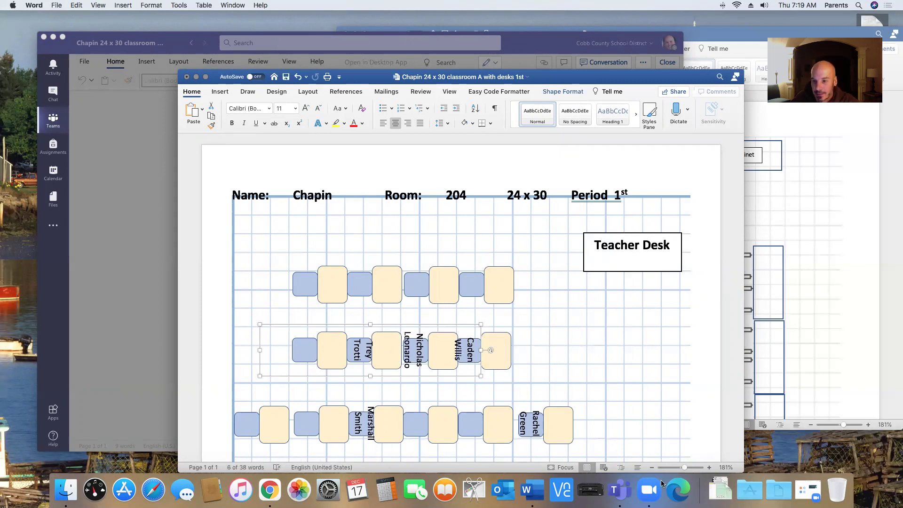
- Zoom to 406%, rotate the middle-row name group back to 0°, and put the caret below the names
click(694, 468)
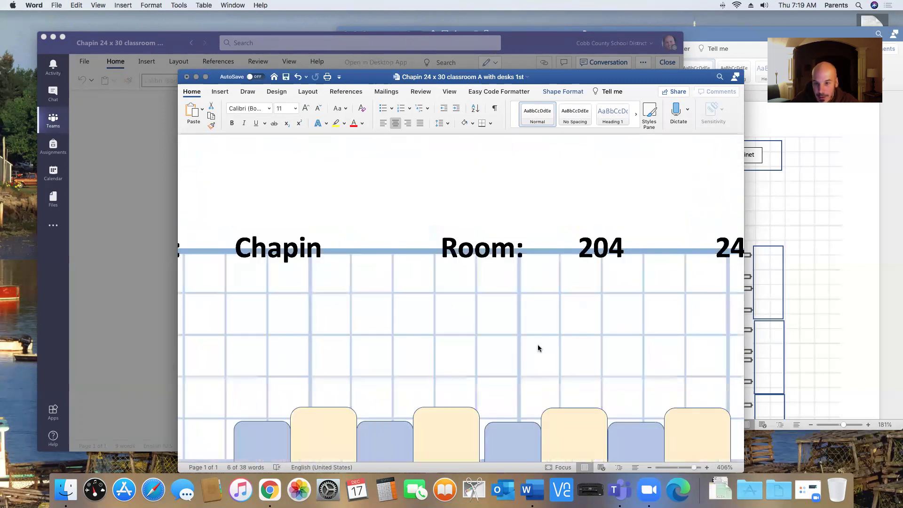
scroll(572, 310, down, 10)
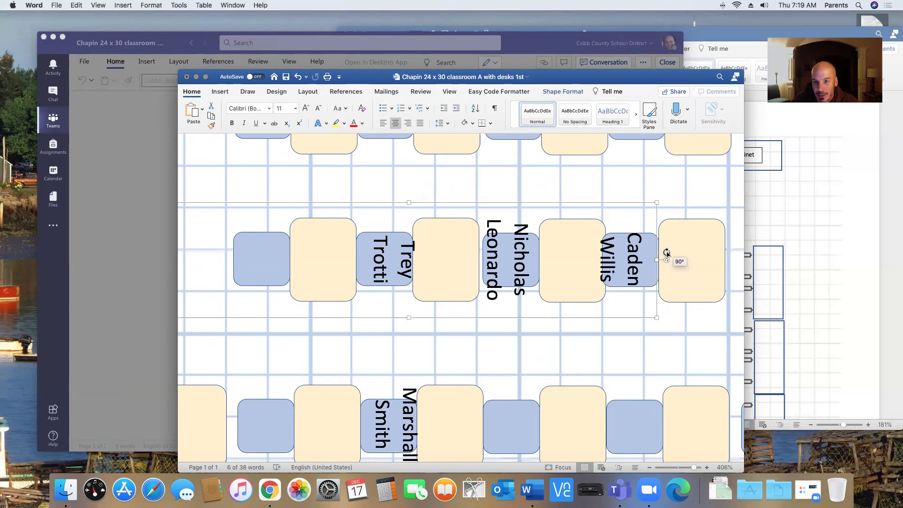
drag(667, 259, 413, 165)
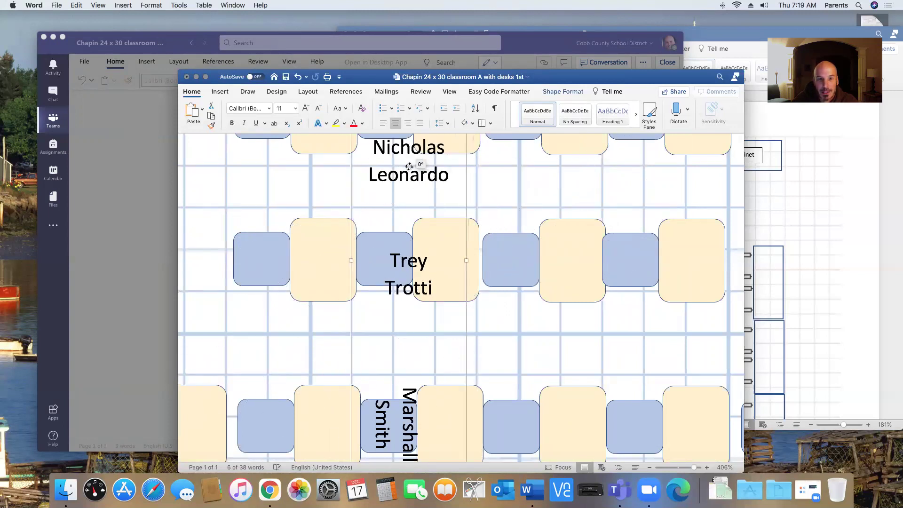
click(443, 289)
click(485, 295)
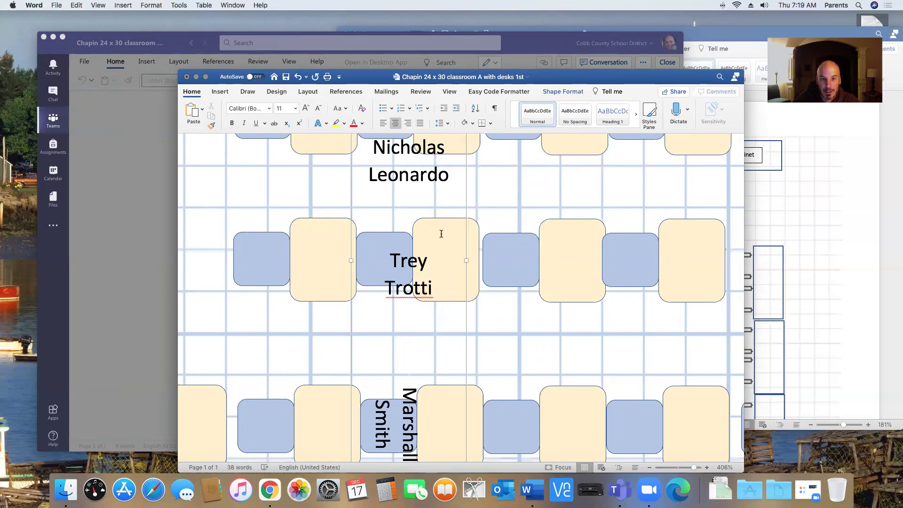
click(421, 333)
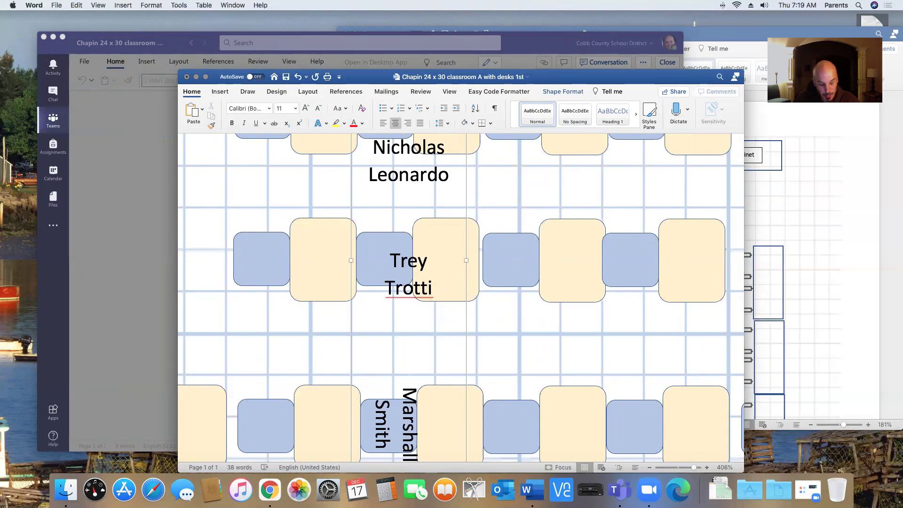
- Zoom to 227% and move the tall name text box to the left of the desks
click(685, 468)
click(442, 361)
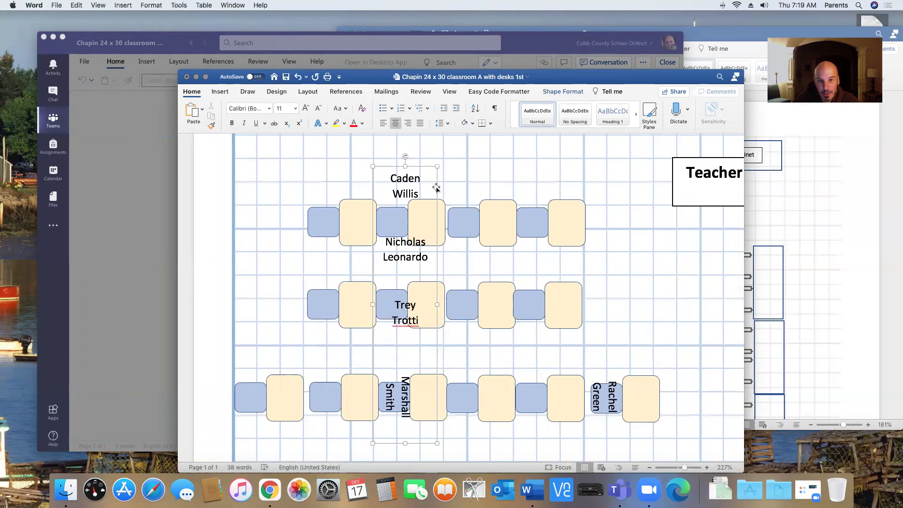
drag(435, 190, 303, 182)
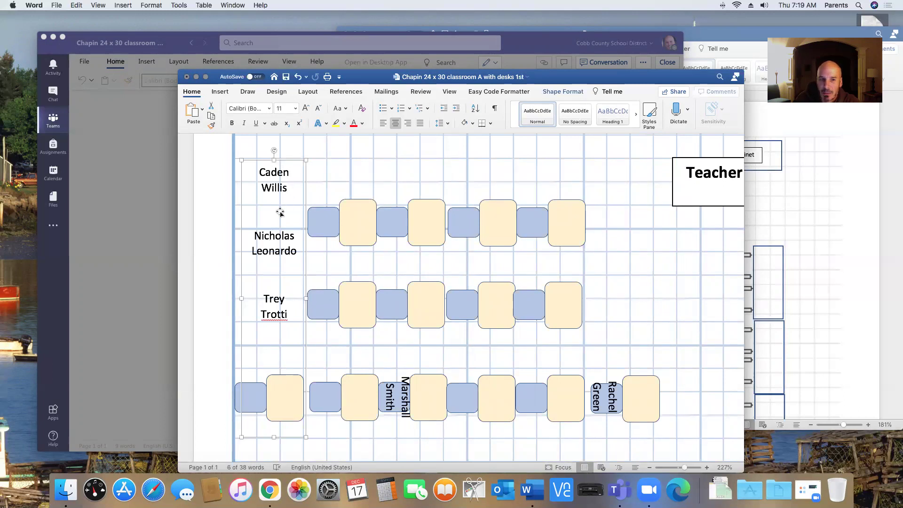
- Add a new label 'Student' with a placeholder first name beneath the last name
click(276, 337)
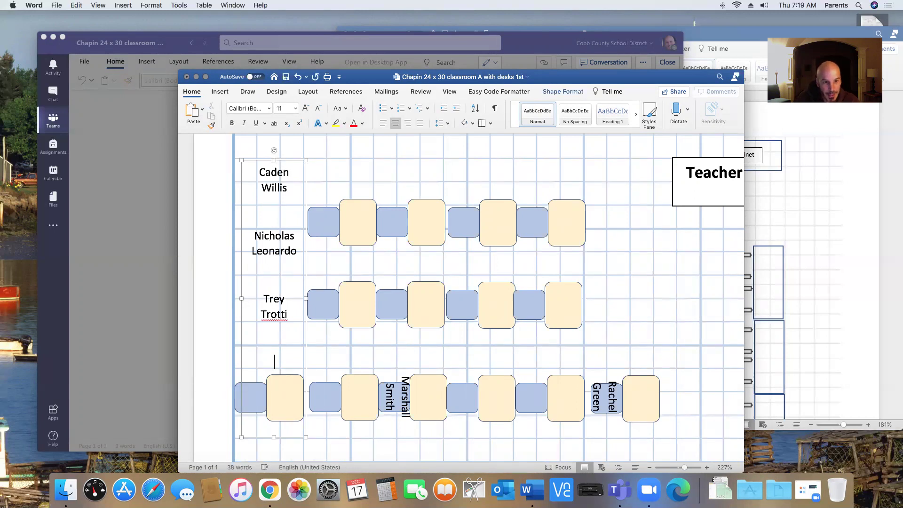
text(Student)
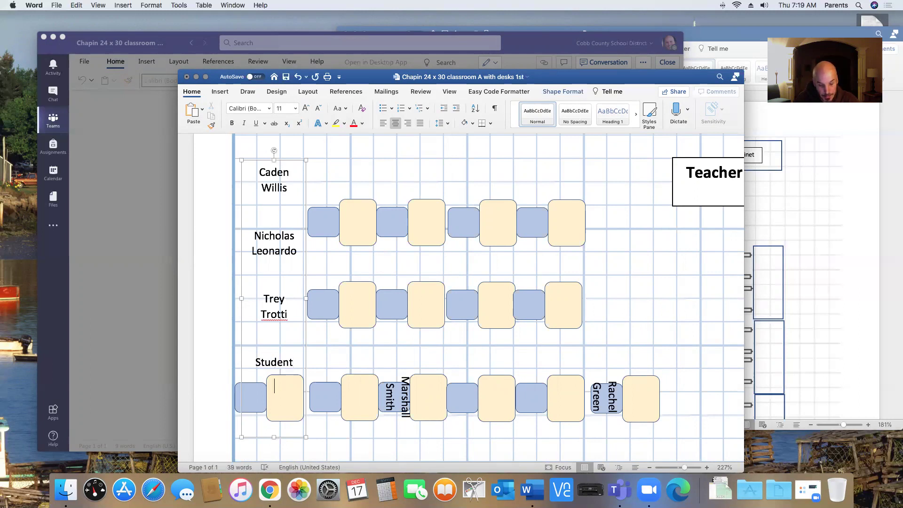
text(Fred)
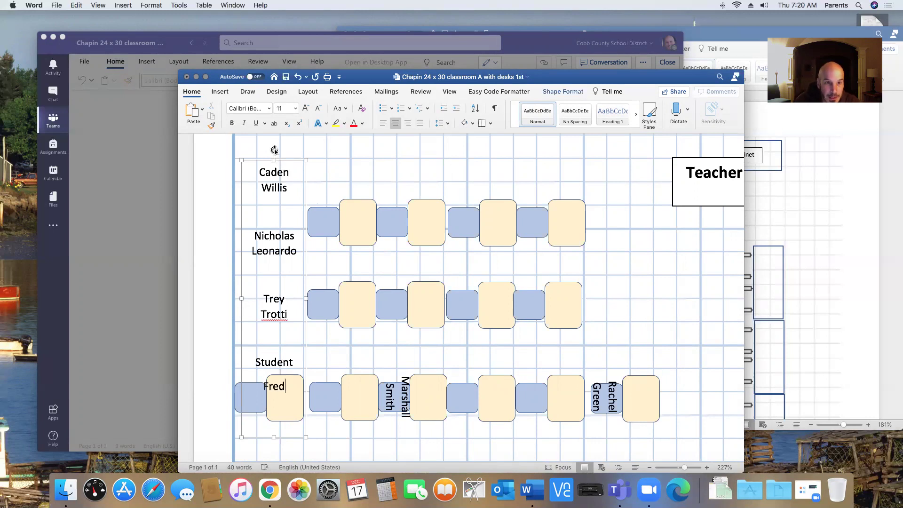
- Rotate the name box about 79° onto the desk row, then back to 0° and shift it left
drag(274, 150, 423, 303)
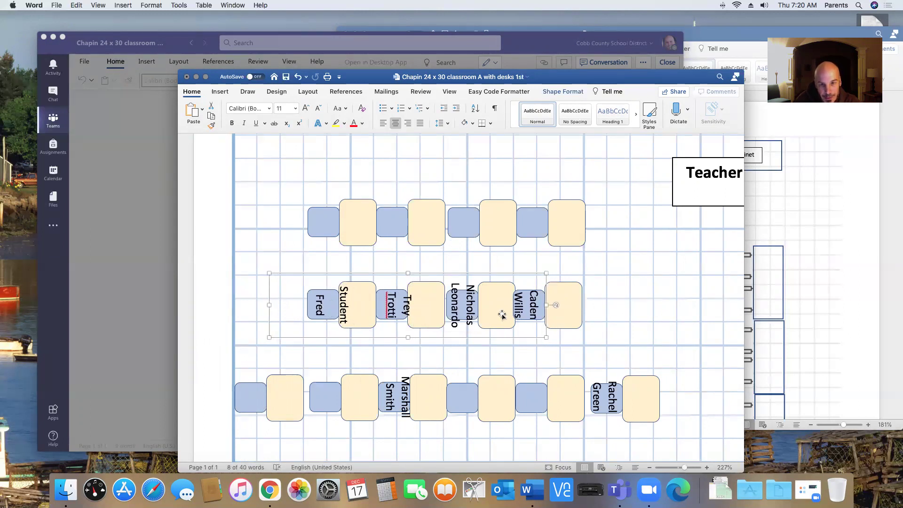
drag(556, 305, 411, 212)
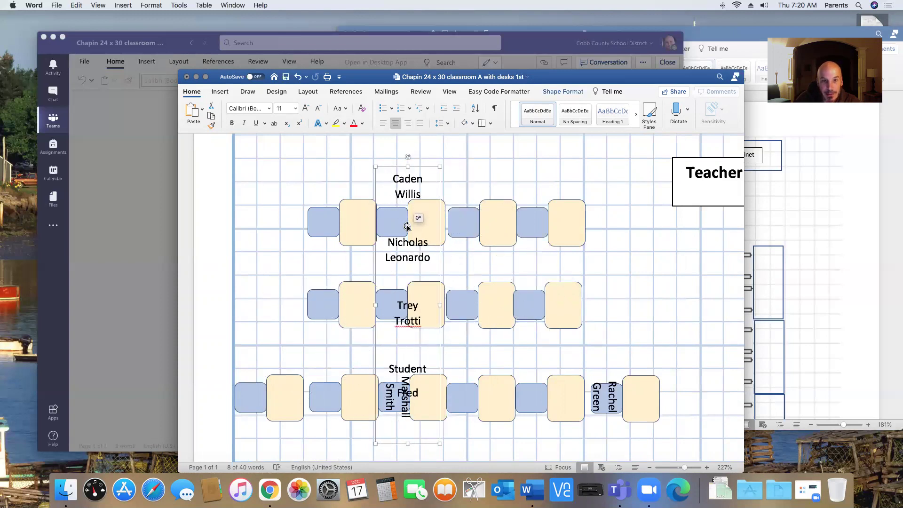
drag(383, 255, 276, 223)
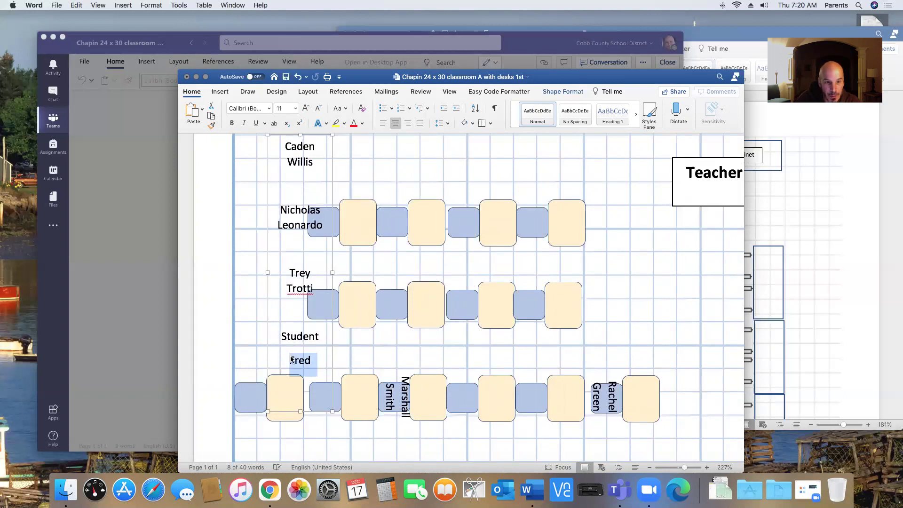
key(BackSpace)
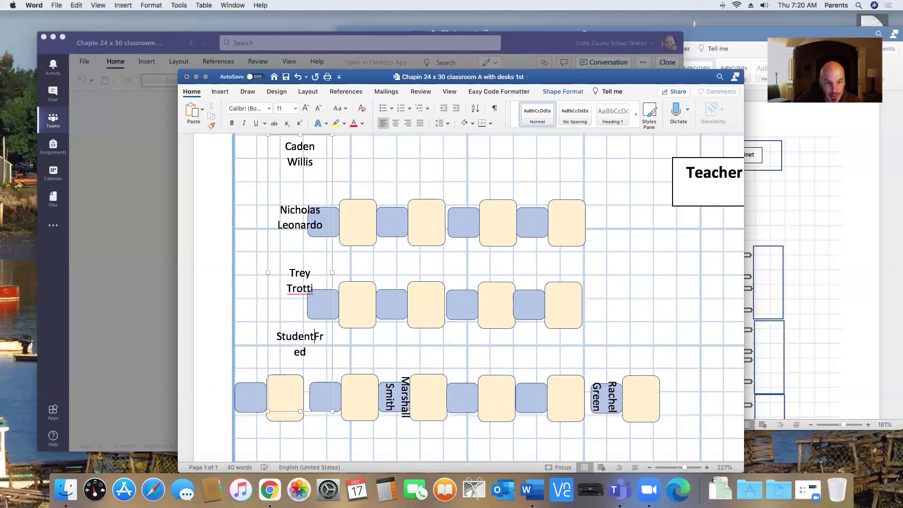
key(Return)
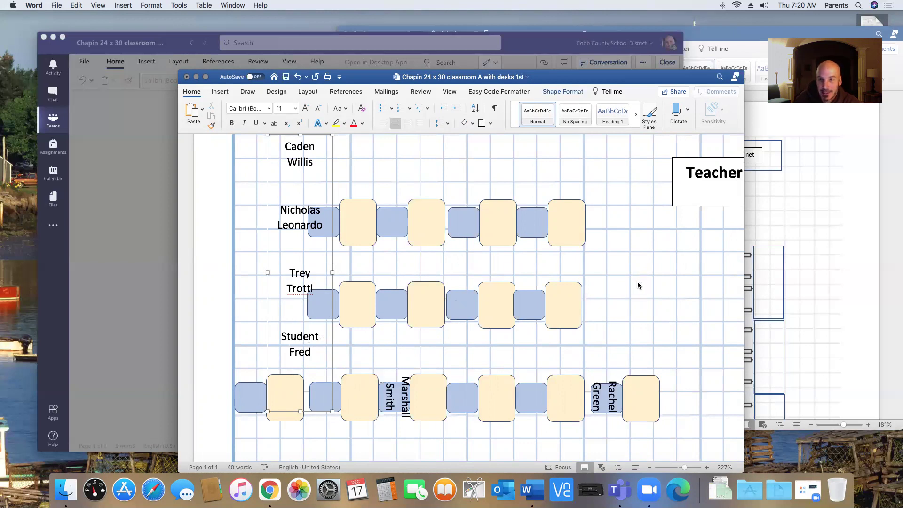
scroll(638, 285, down, 2)
scroll(630, 285, up, 5)
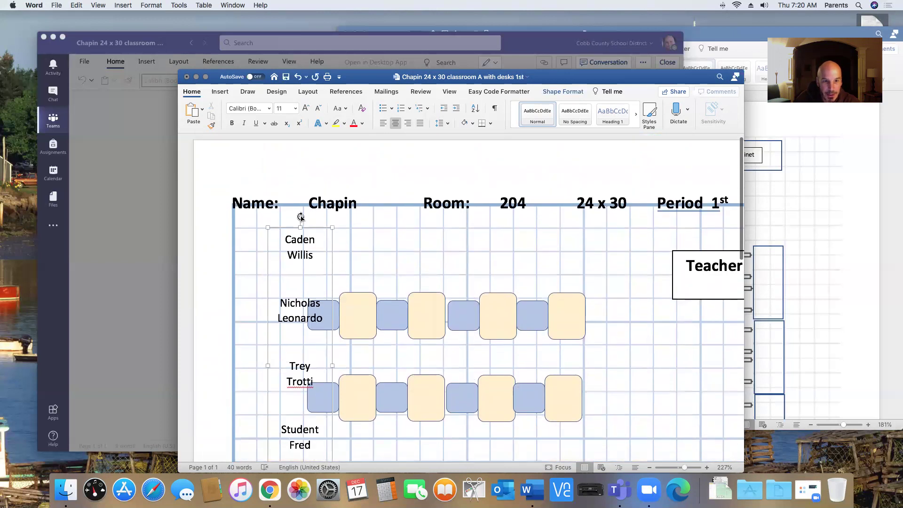
- Rotate the name box onto the desk row, then back upright to 0° for editing
drag(322, 224, 484, 393)
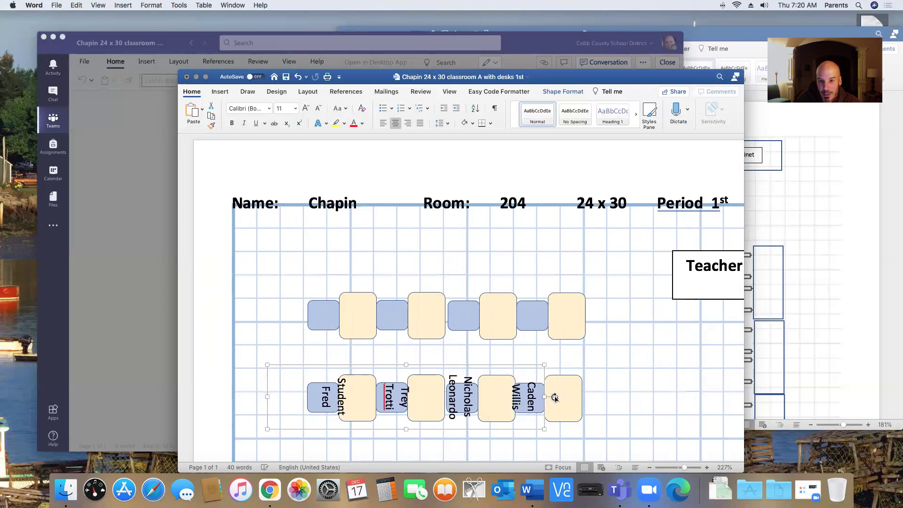
drag(555, 397, 410, 254)
scroll(410, 255, down, 3)
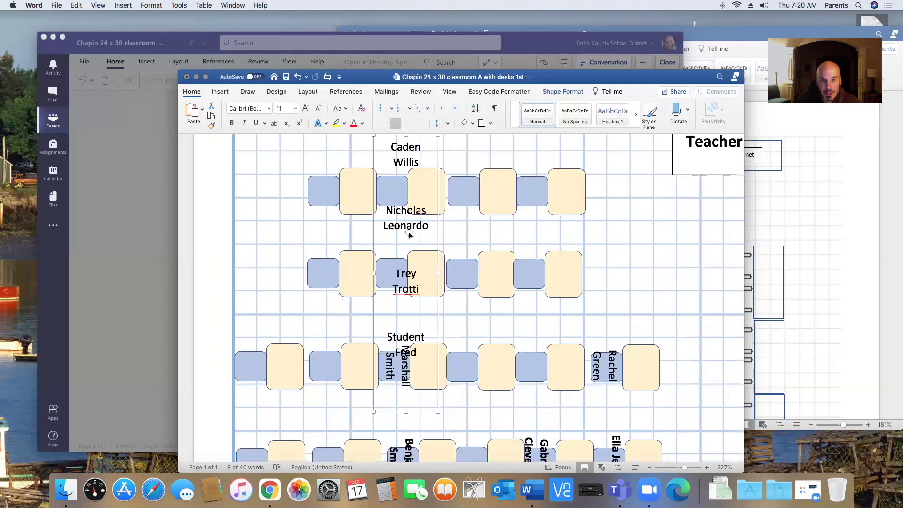
- Insert a blank line between names and rotate the group about 86° onto the middle desks
click(436, 244)
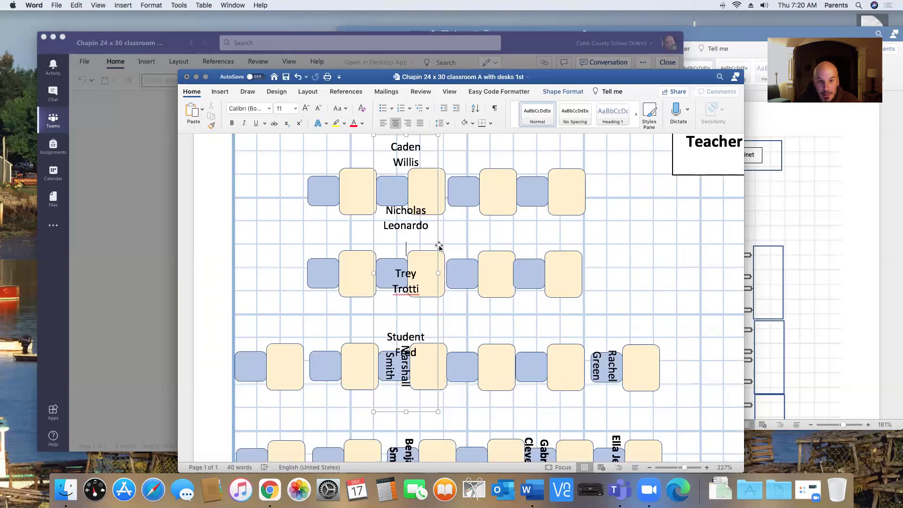
key(Return)
scroll(526, 260, up, 2)
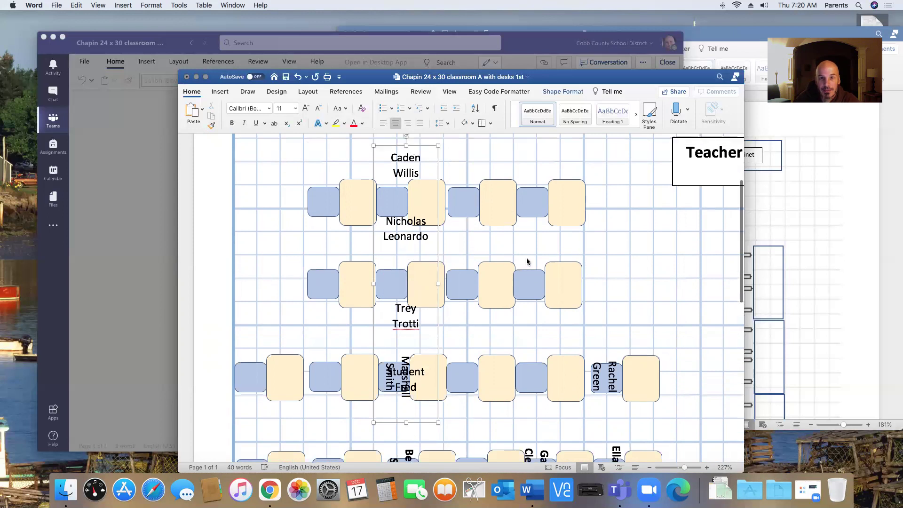
drag(412, 186, 501, 333)
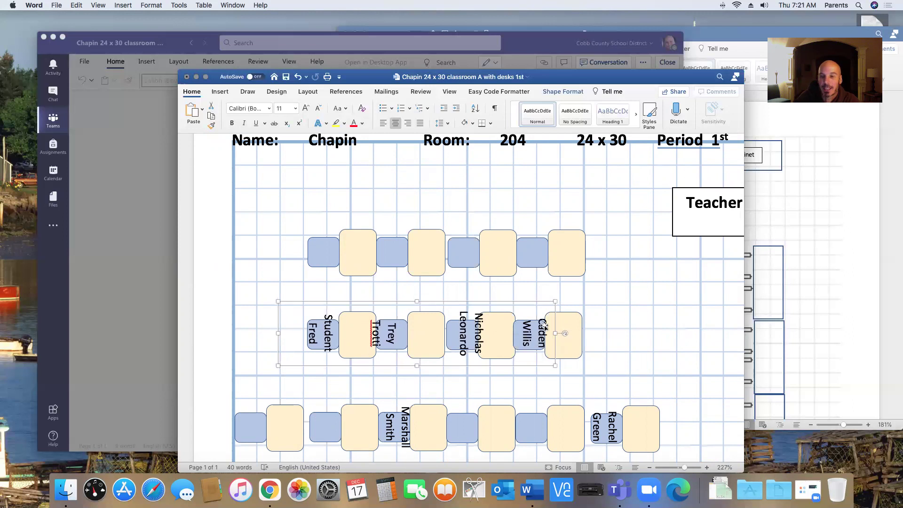
scroll(600, 286, down, 4)
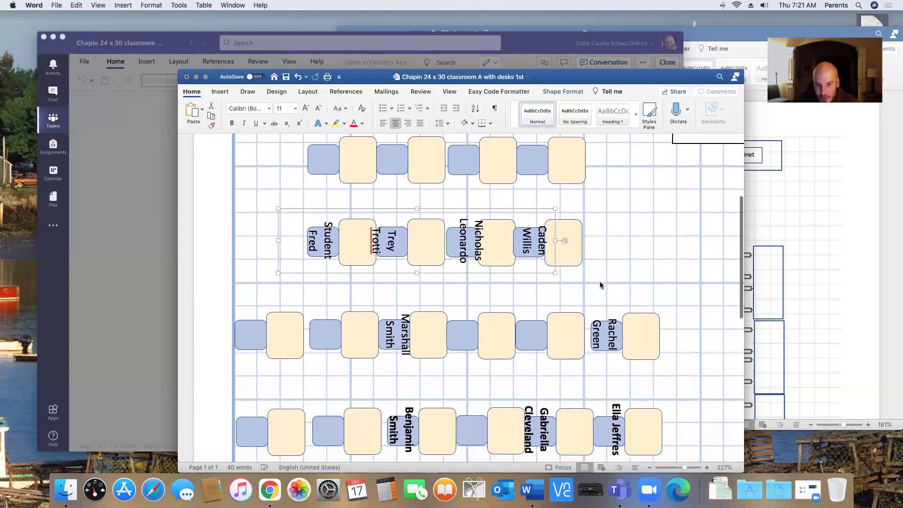
scroll(679, 286, up, 3)
scroll(679, 287, up, 1)
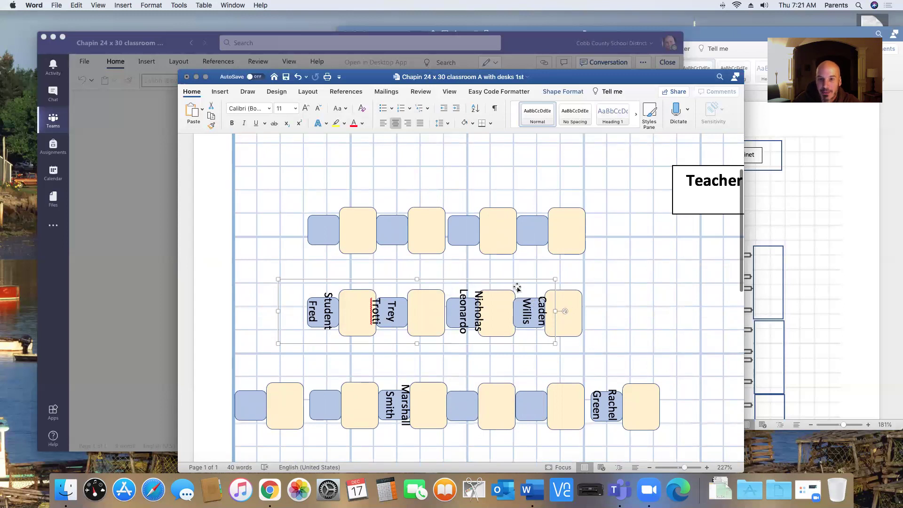
- Rotate the middle row's name group diagonally and copy it
key(super+z)
drag(419, 164, 416, 292)
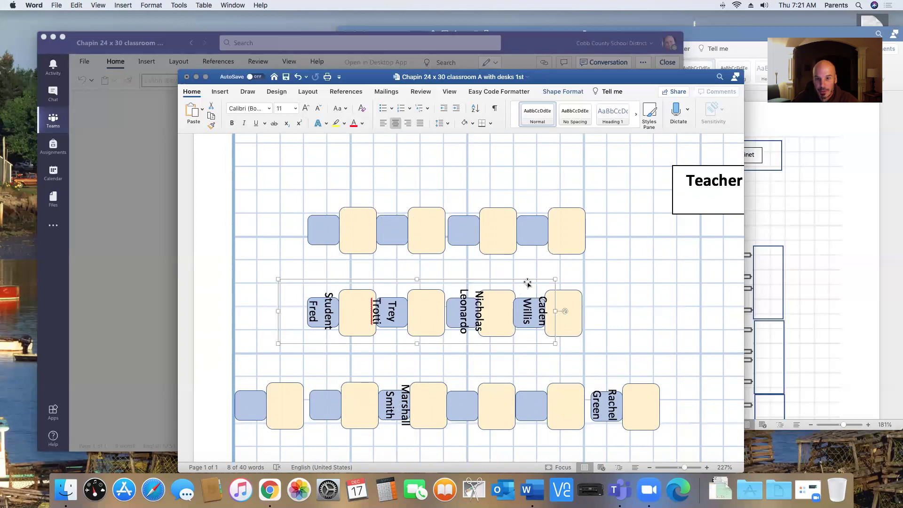
right_click(527, 283)
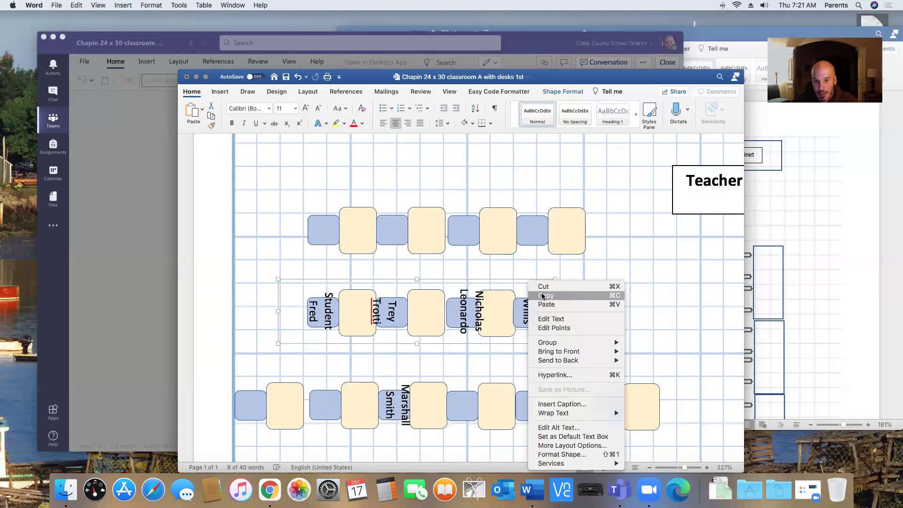
click(546, 295)
- Paste the copy onto the top desk row and stretch the bottom name group to the left edge
click(641, 276)
right_click(618, 256)
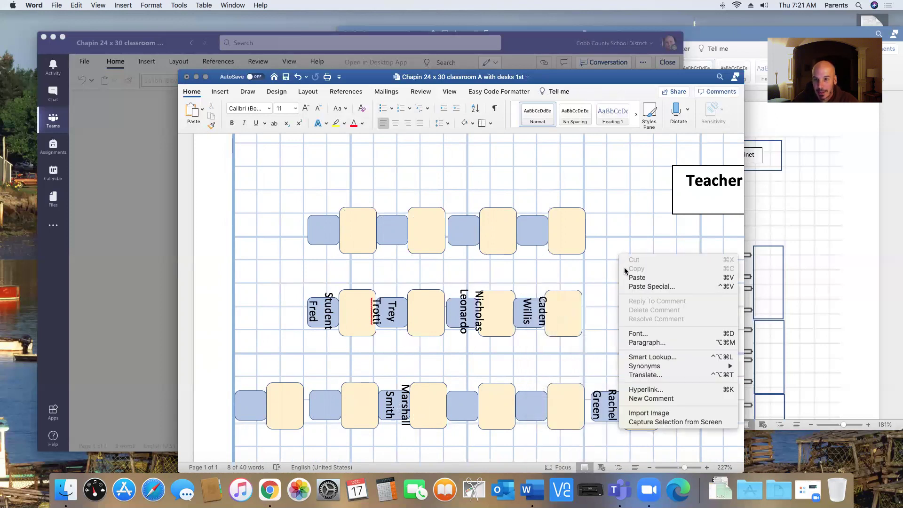
click(630, 277)
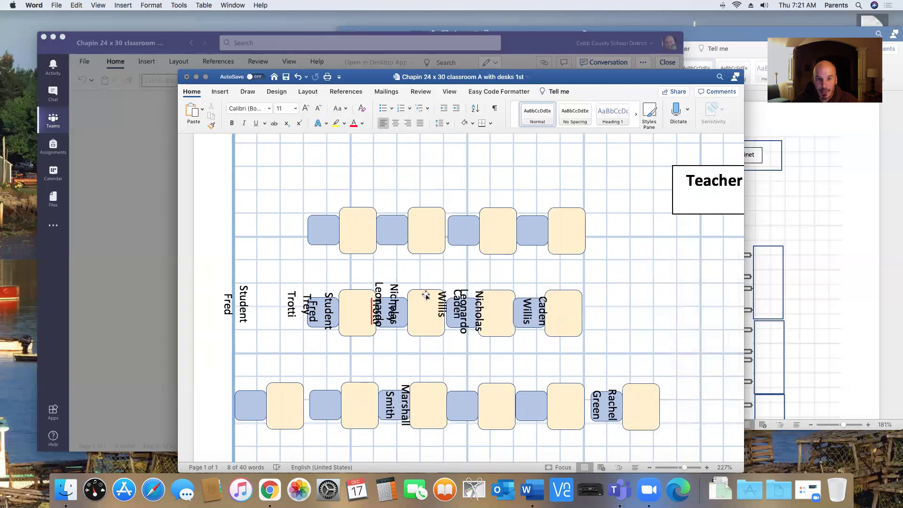
drag(425, 296, 511, 218)
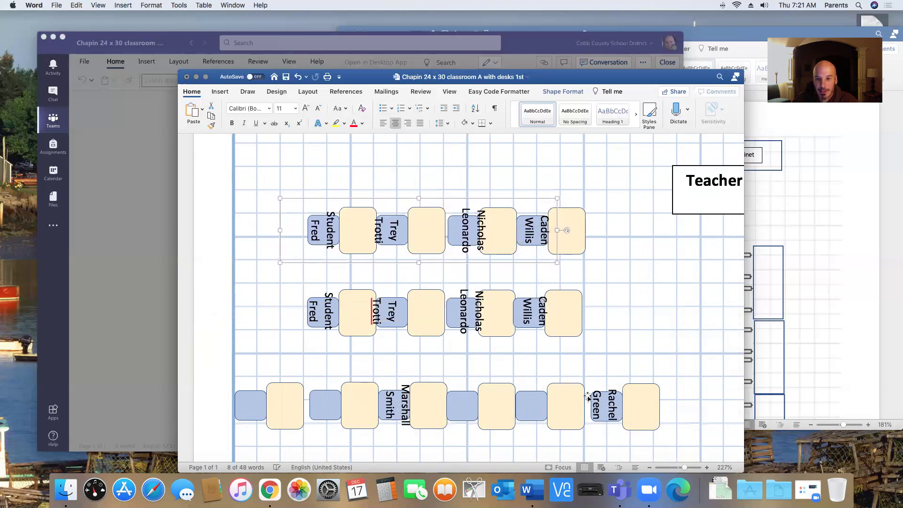
click(604, 403)
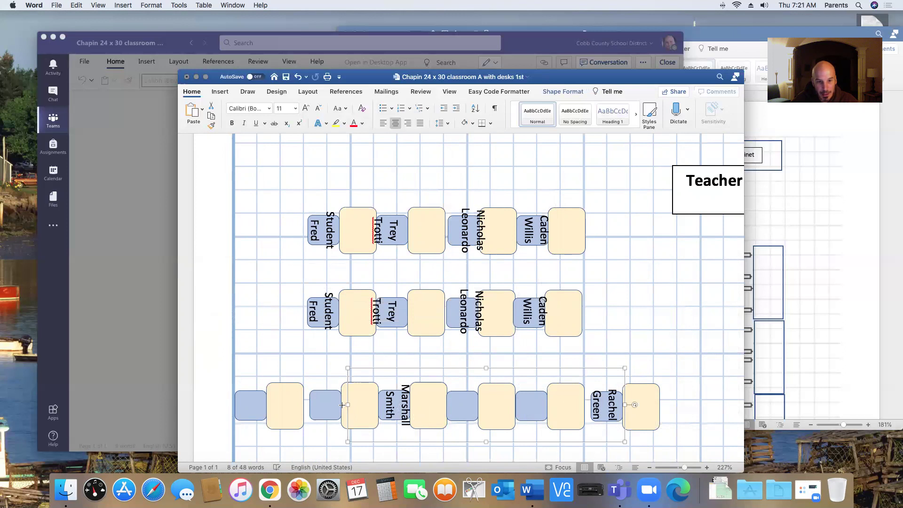
drag(347, 404, 236, 405)
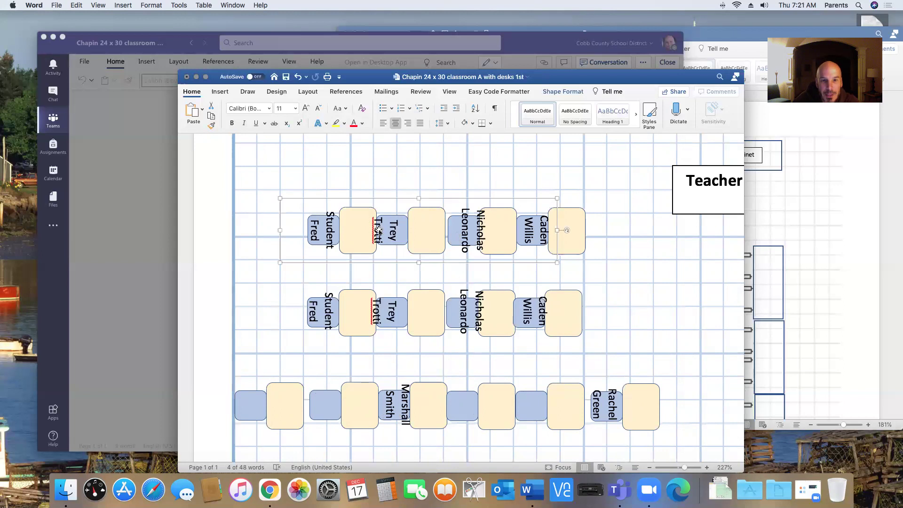
- Tilt the top row's name group and shrink its names to 10 pt
drag(567, 231, 417, 161)
scroll(511, 207, up, 3)
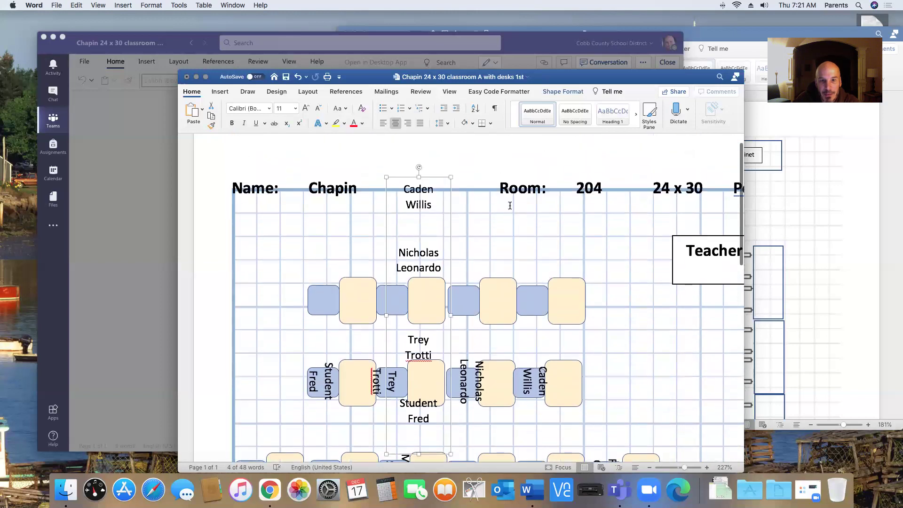
drag(403, 187, 418, 420)
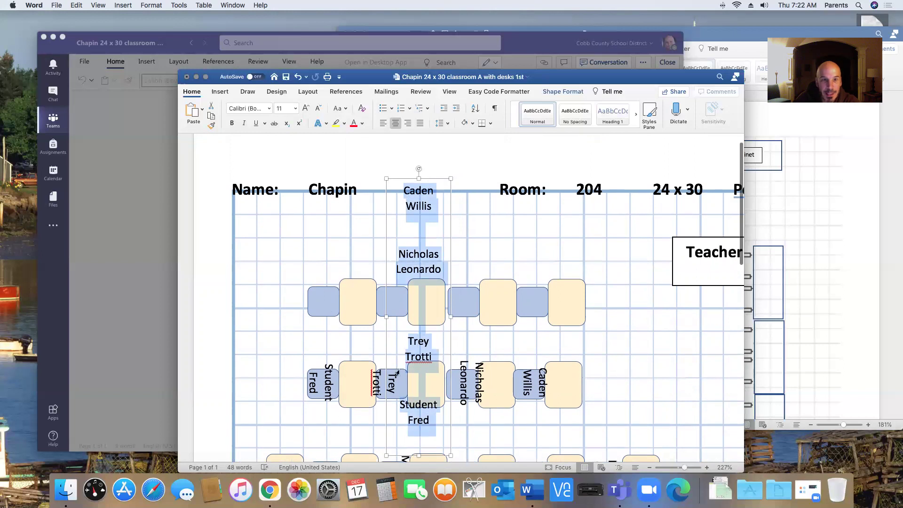
click(295, 108)
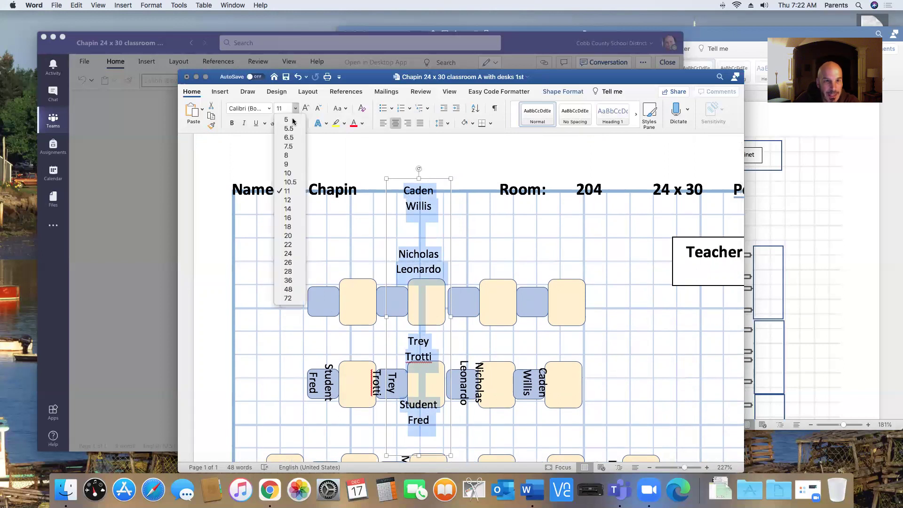
click(291, 174)
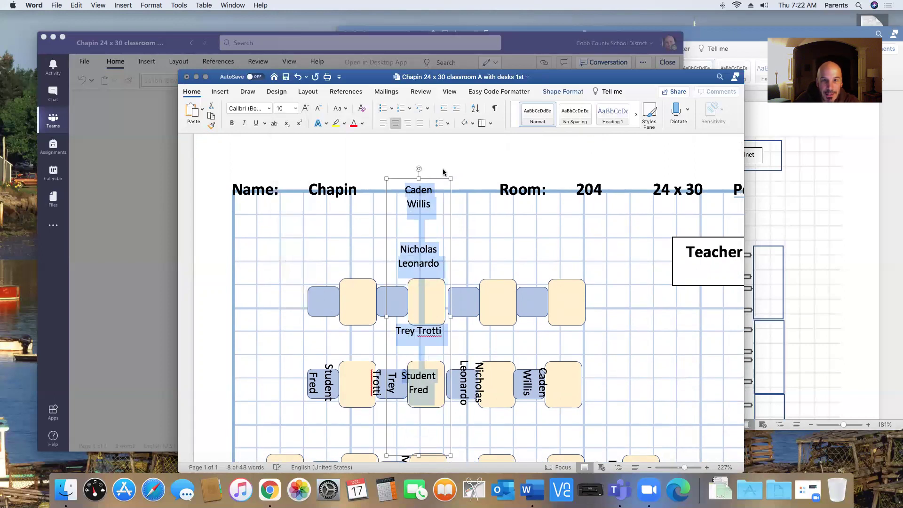
- Reduce the names to 9 pt and turn the group straight along the top desk row
drag(422, 169, 508, 304)
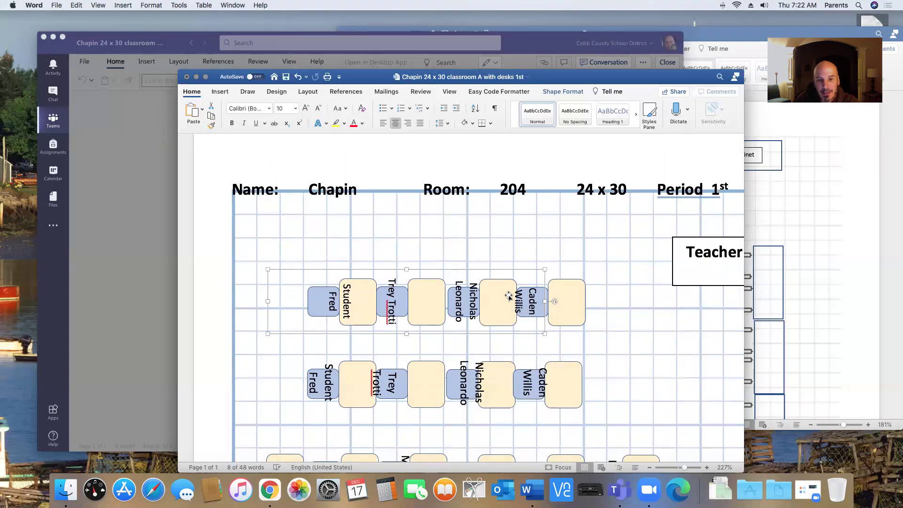
key(super+z)
key(super+z)
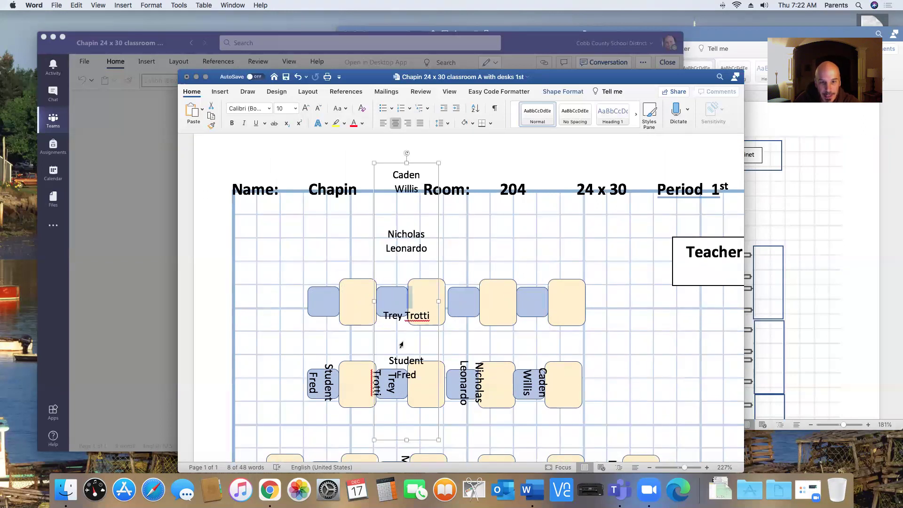
click(412, 346)
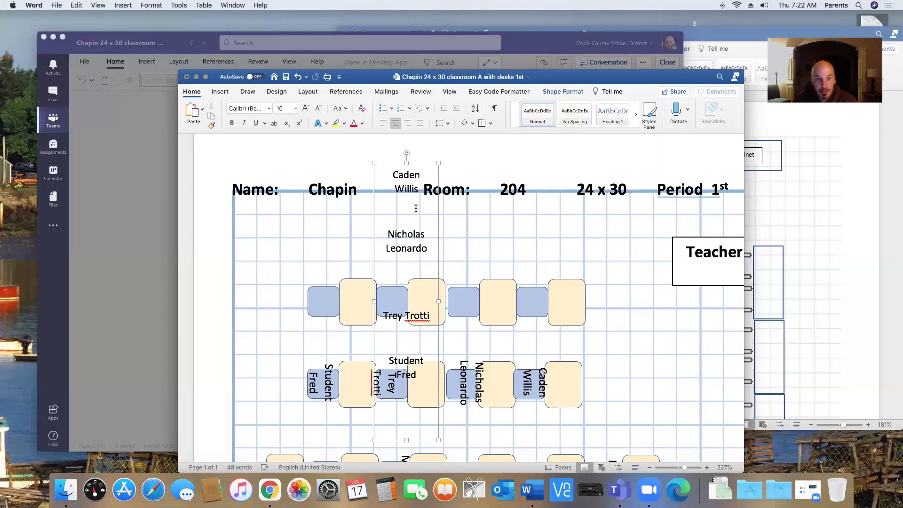
click(295, 109)
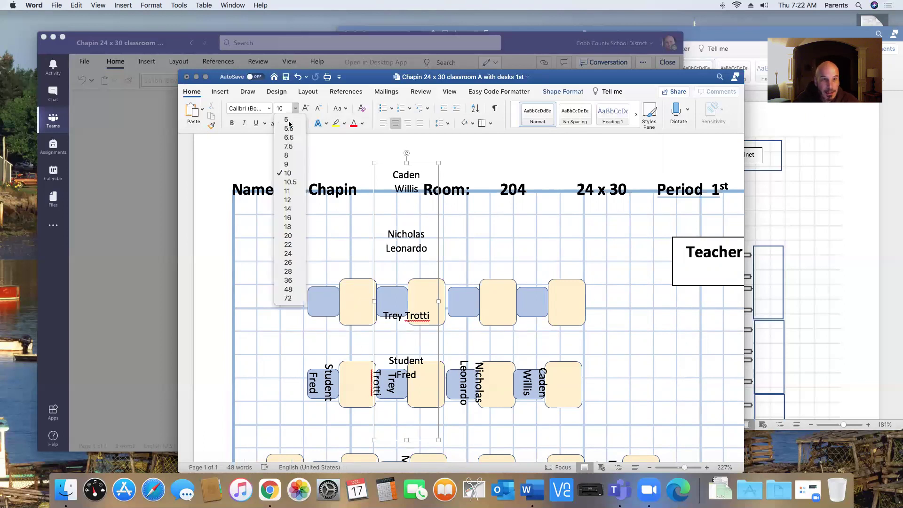
click(286, 164)
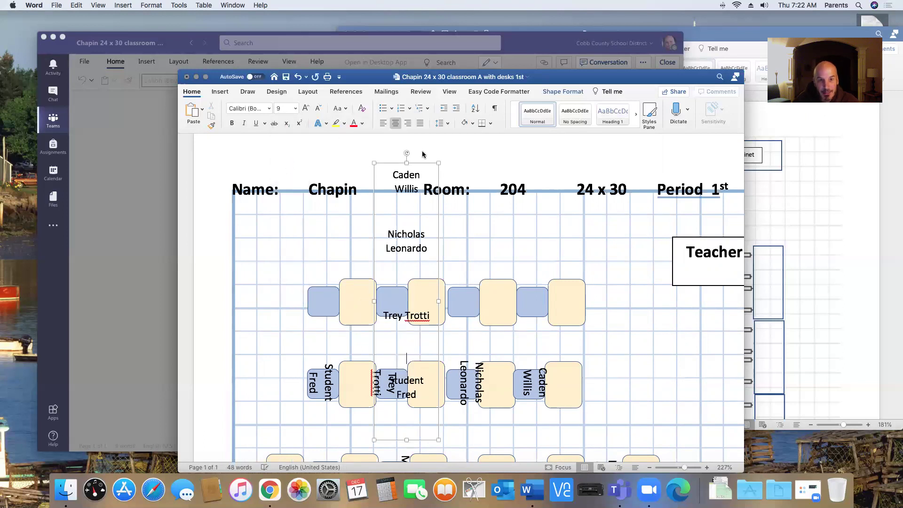
drag(407, 154, 409, 305)
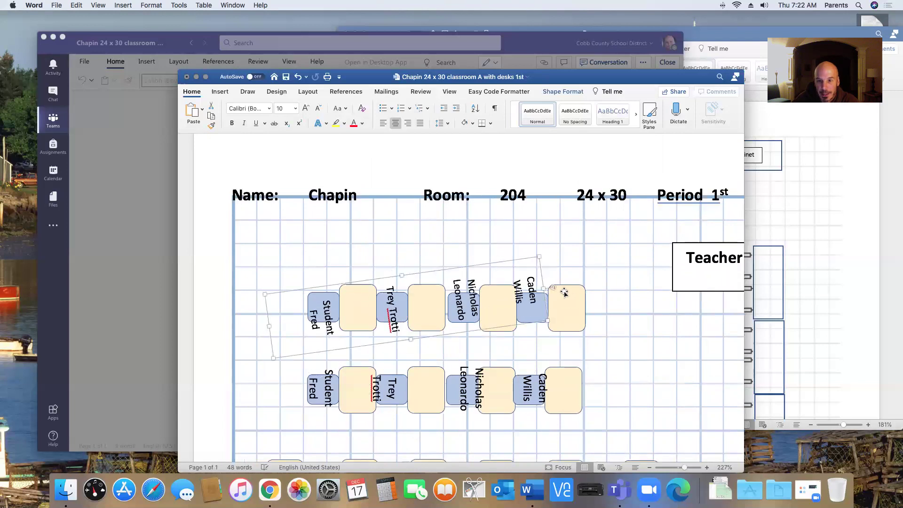
drag(555, 290, 520, 302)
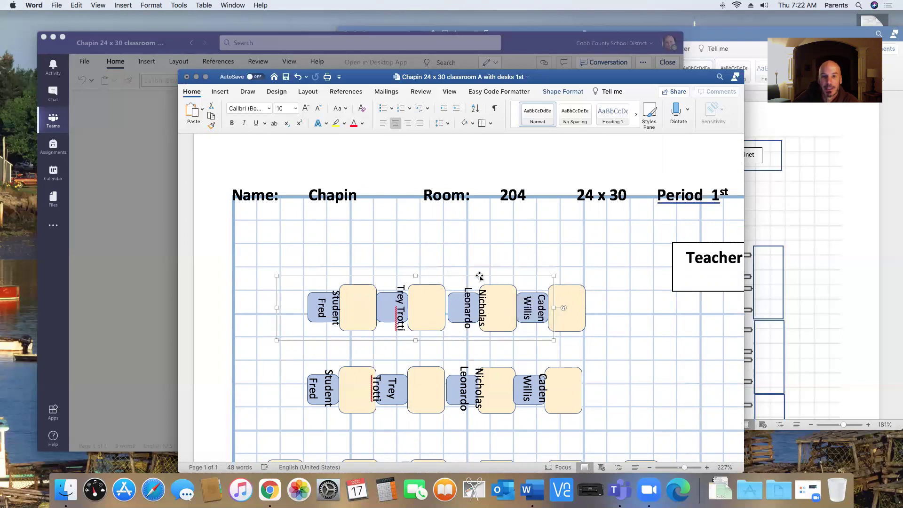
click(500, 307)
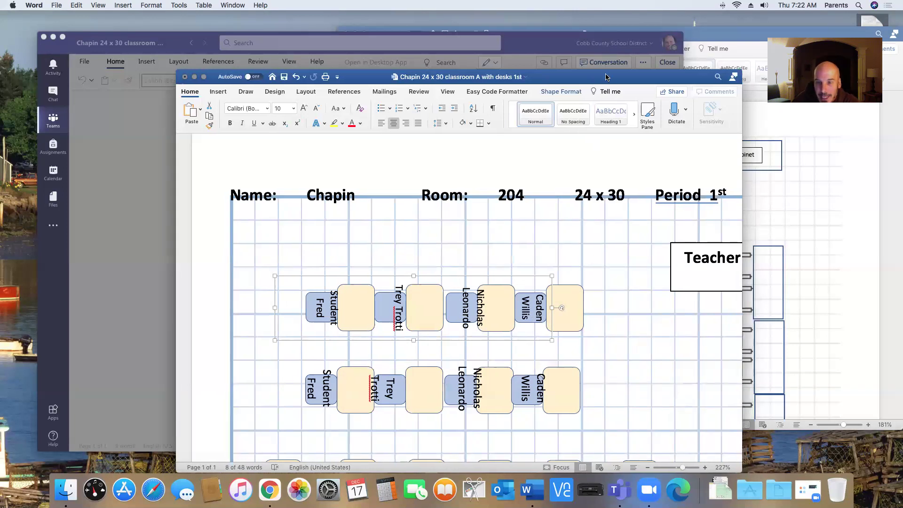
- Lift the top name group above the desks and place the lower group between the desk rows
drag(608, 71, 578, 71)
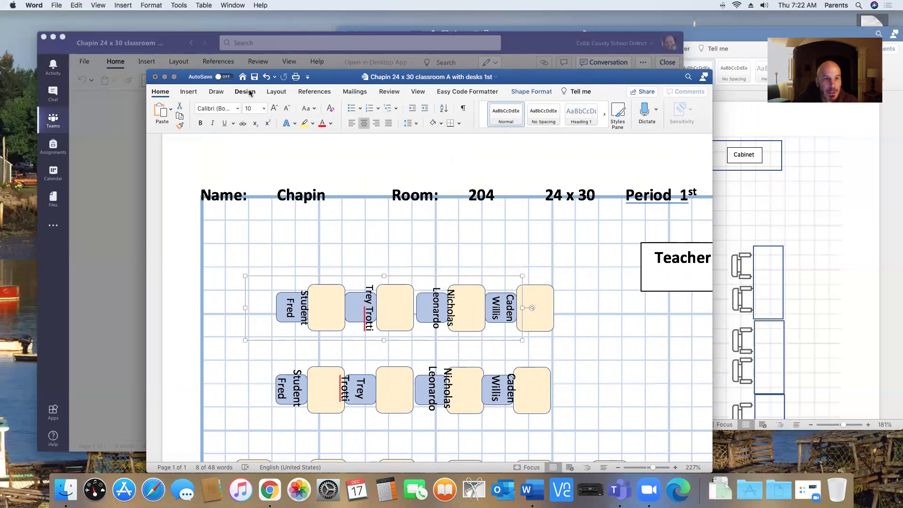
drag(428, 283, 419, 223)
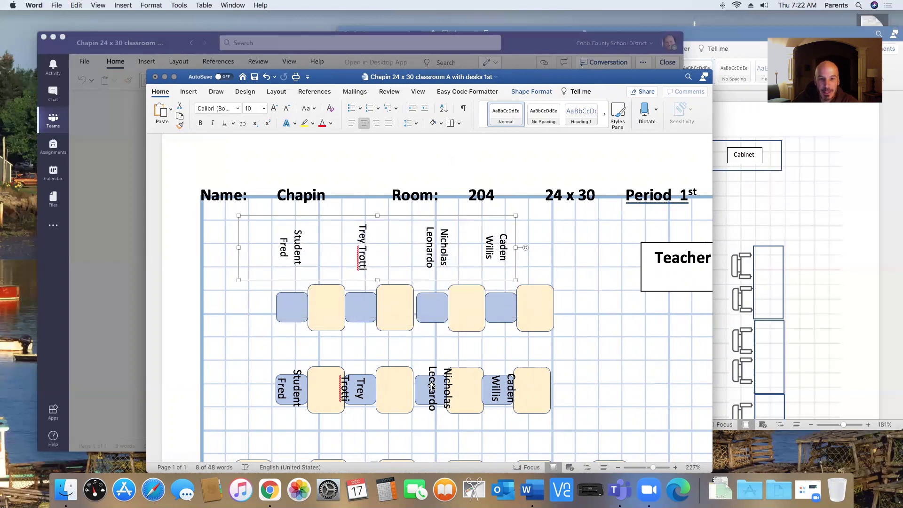
drag(417, 377, 495, 330)
drag(523, 383, 489, 395)
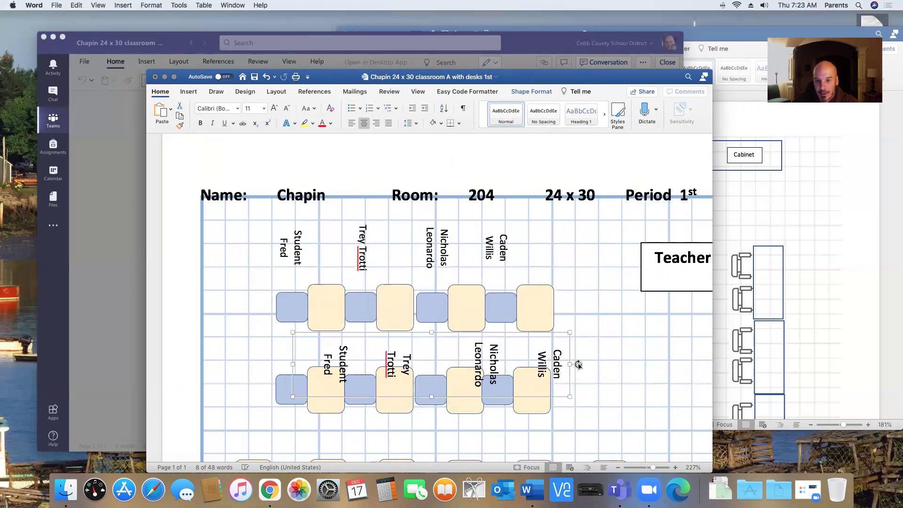
- Rotate the name groups so the names stack upright, reading horizontally
drag(579, 365, 615, 289)
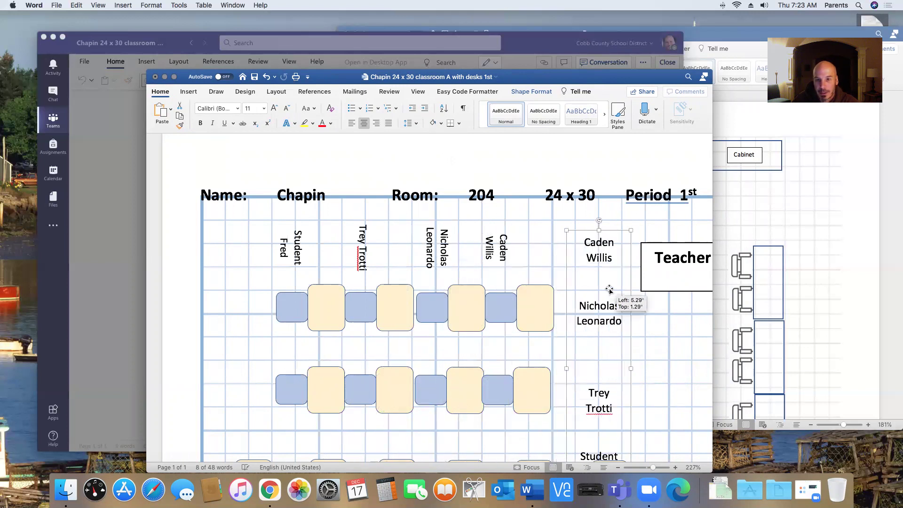
click(512, 249)
drag(526, 248, 240, 288)
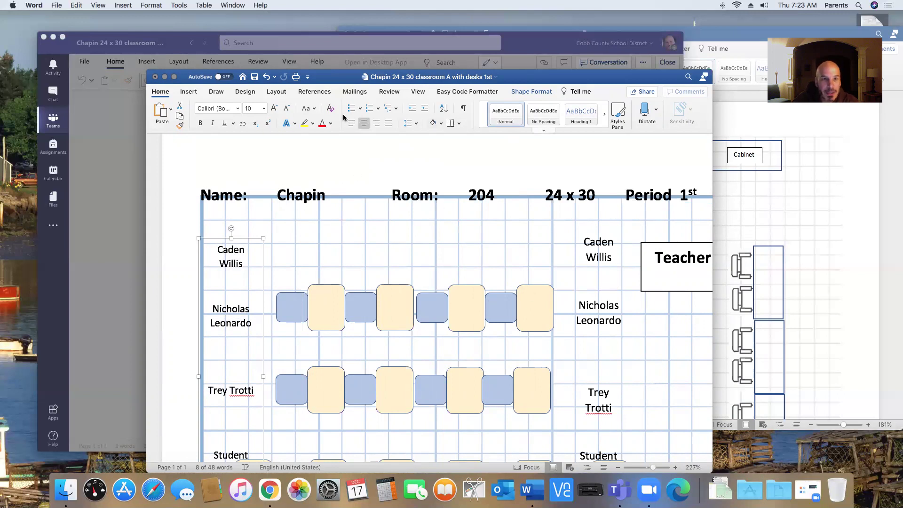
- Pick Draw Text Box from Insert > Text Box to start a horizontal text box
click(188, 93)
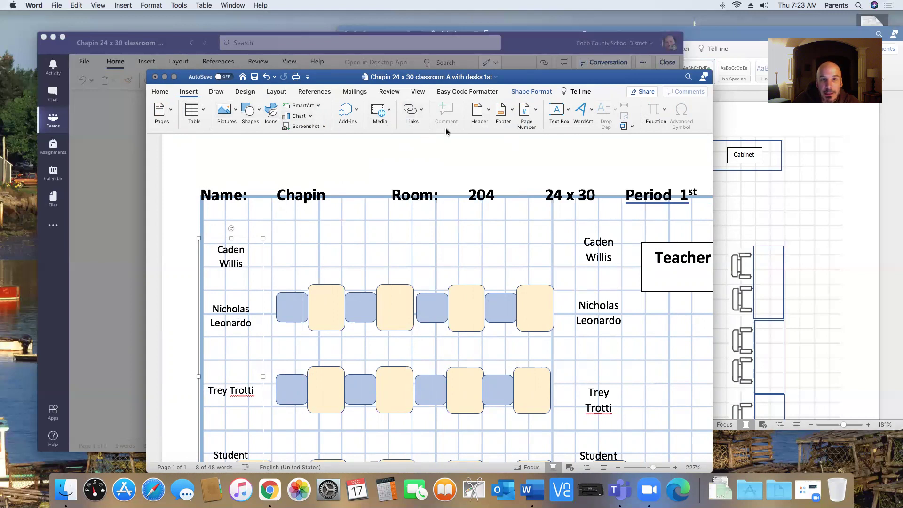
click(211, 93)
click(195, 93)
click(555, 111)
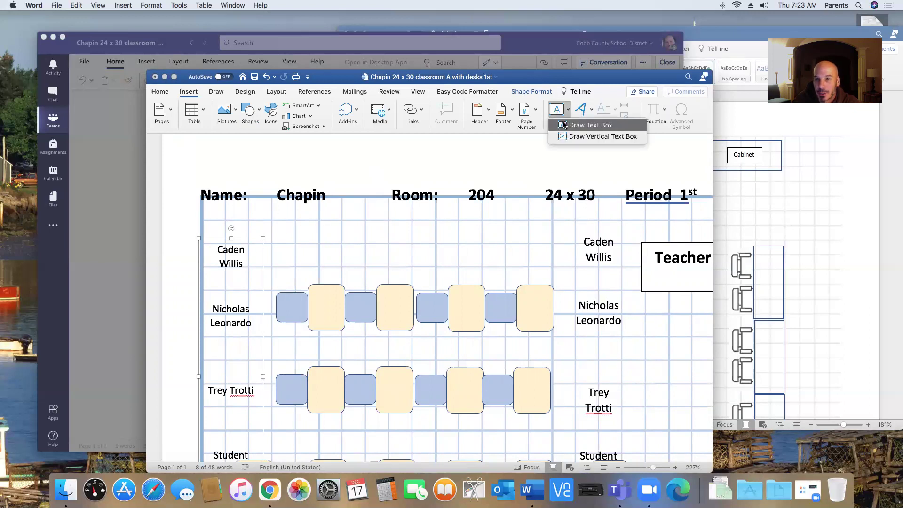
click(564, 125)
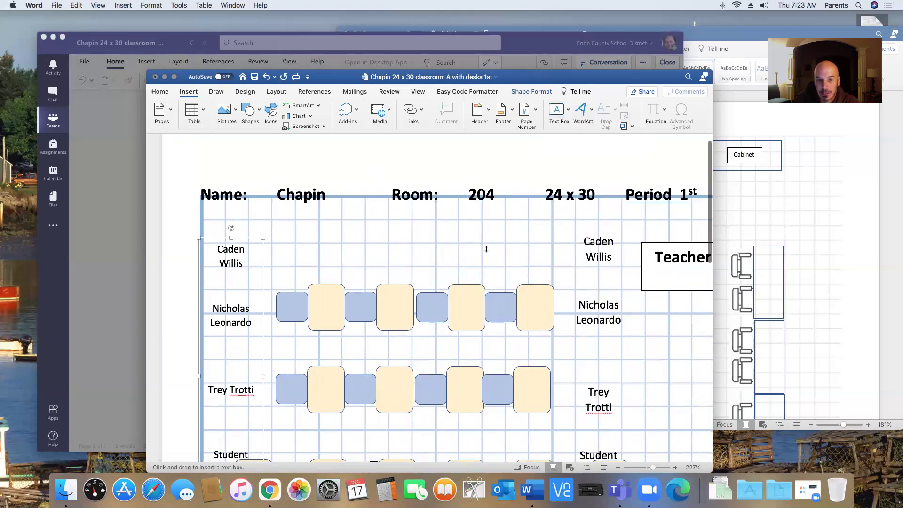
scroll(465, 246, down, 10)
scroll(486, 248, up, 9)
scroll(486, 248, up, 2)
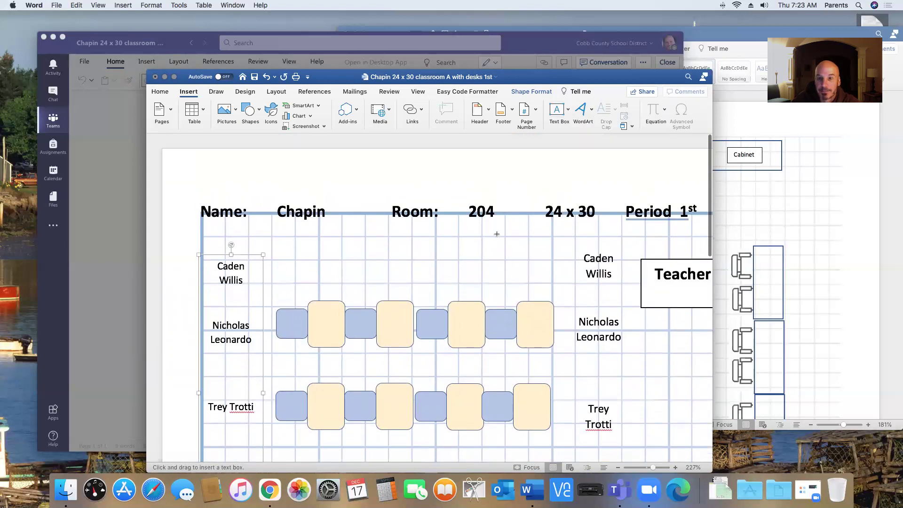
click(561, 113)
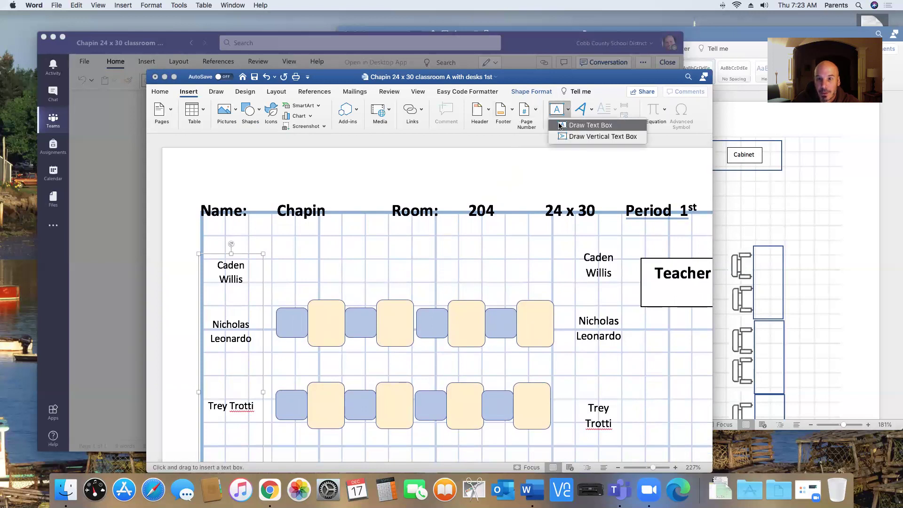
click(583, 124)
- Draw a small text box above the top desk row near the Room heading
drag(371, 230, 419, 263)
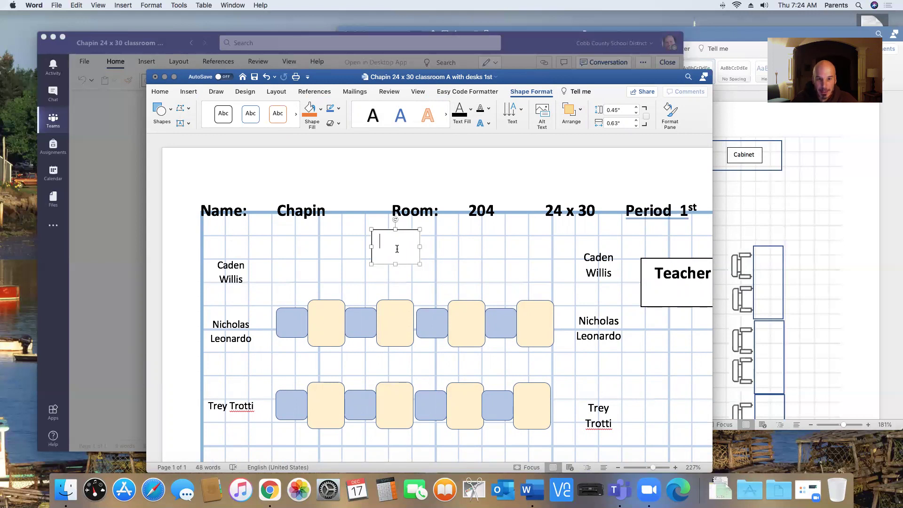
right_click(396, 248)
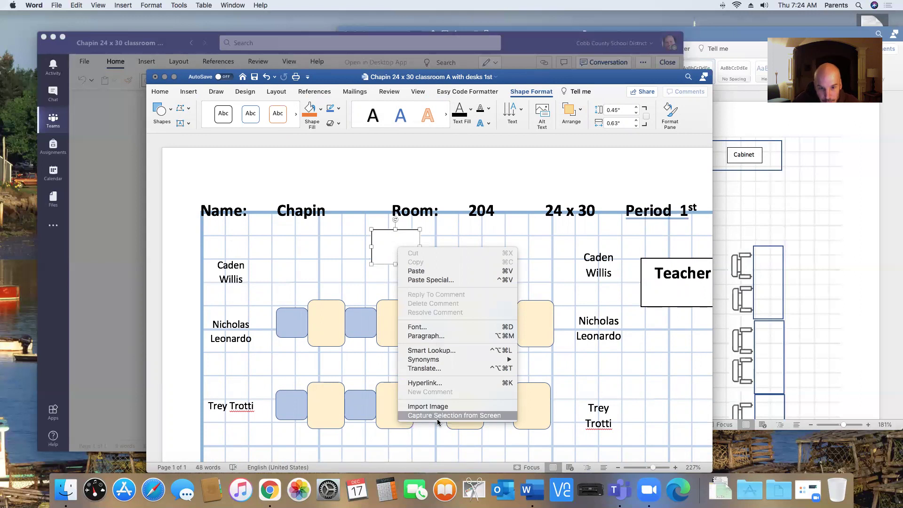
click(386, 245)
right_click(386, 245)
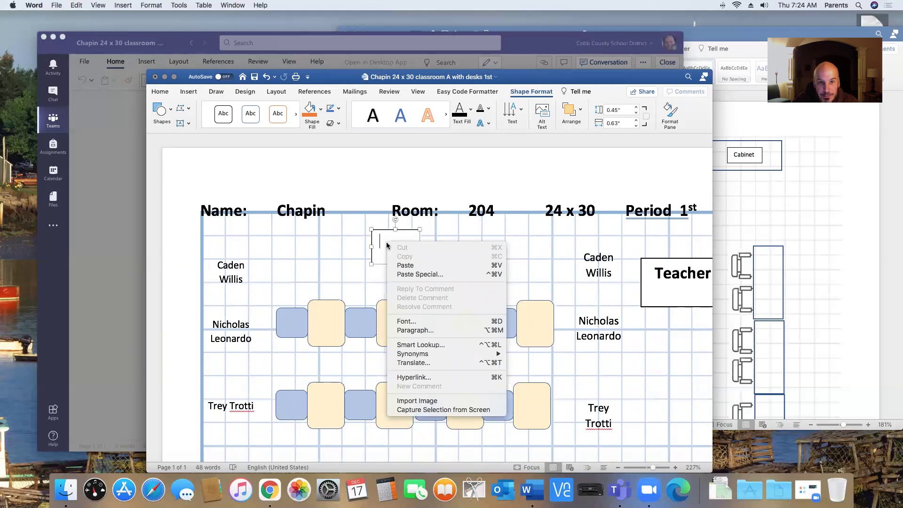
click(386, 243)
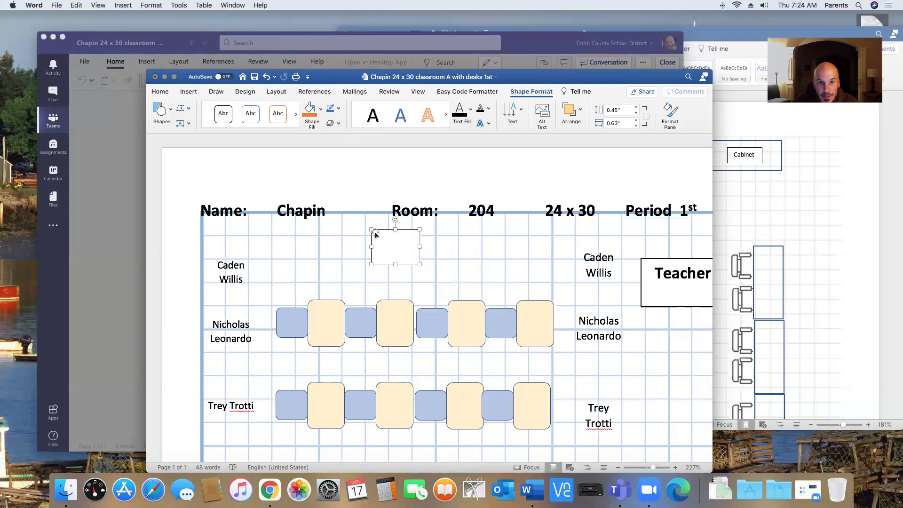
- Set the new text box's fill to No fill in Format Shape
right_click(372, 231)
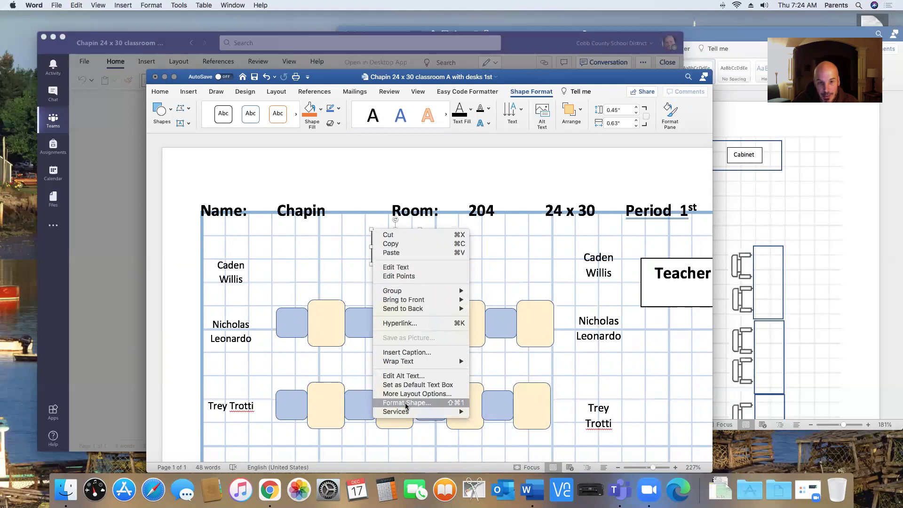
click(375, 225)
right_click(371, 231)
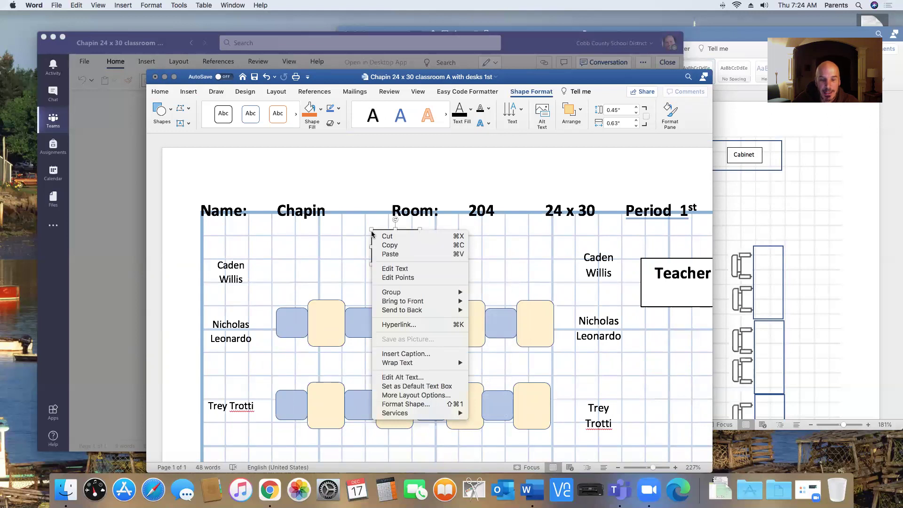
click(407, 403)
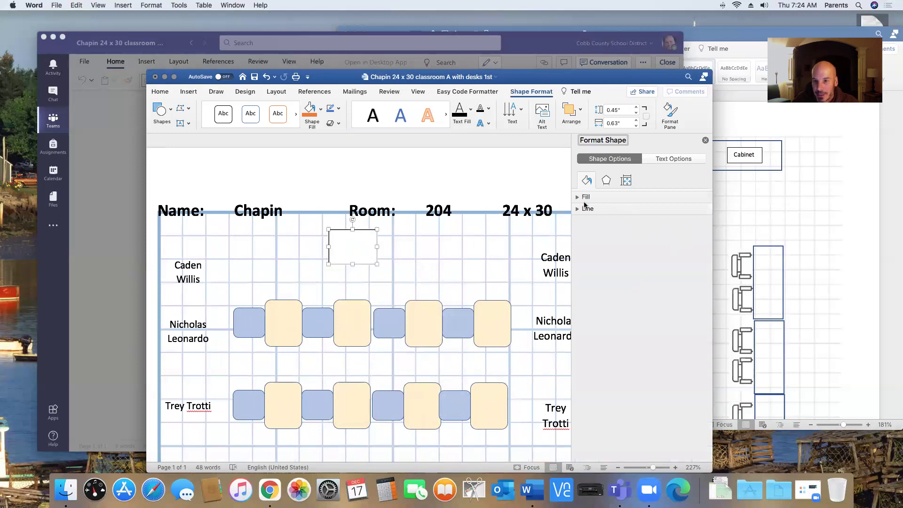
click(585, 198)
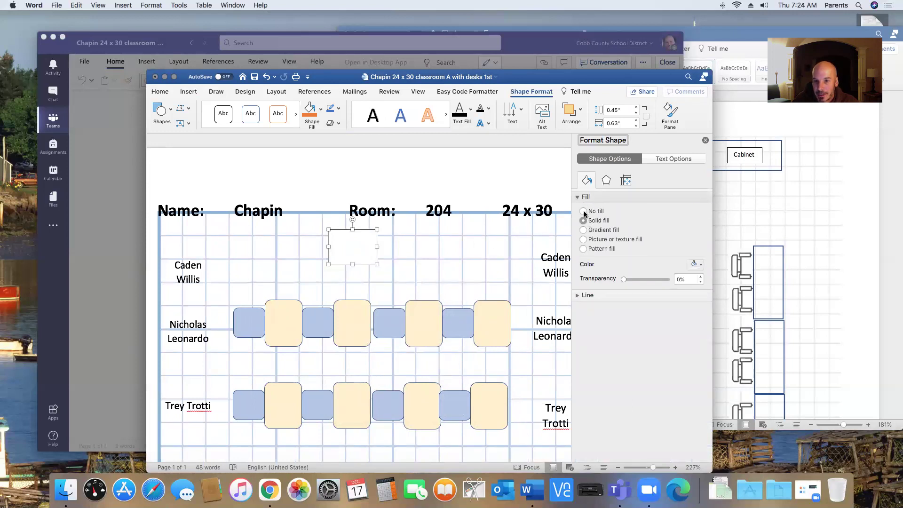
click(584, 211)
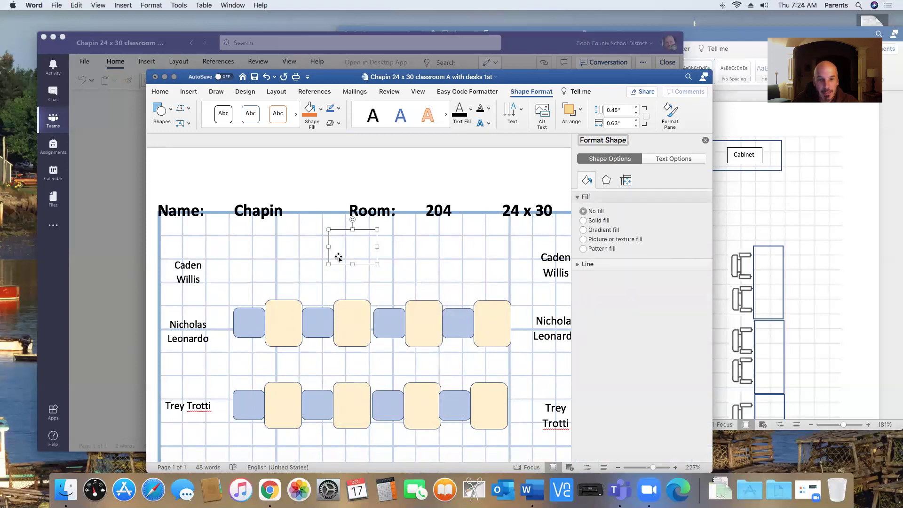
click(355, 245)
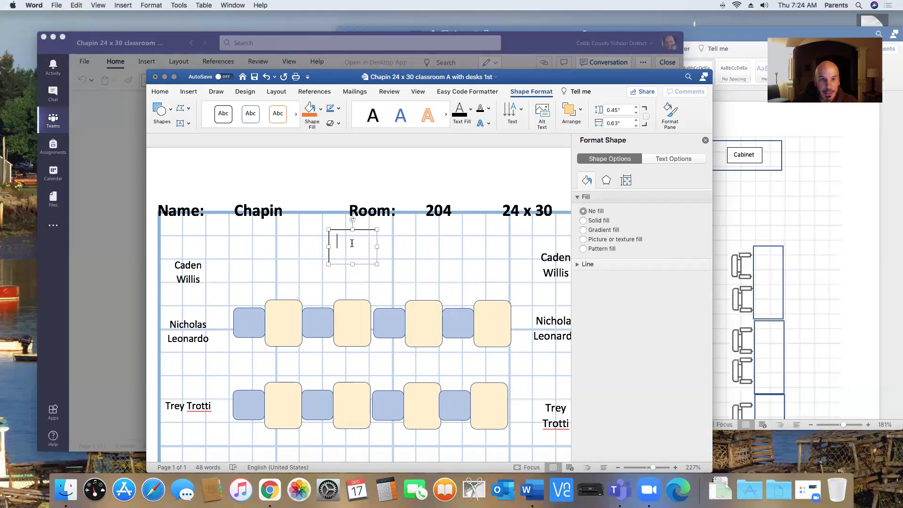
- Set the empty box's font size to 10 pt
click(160, 92)
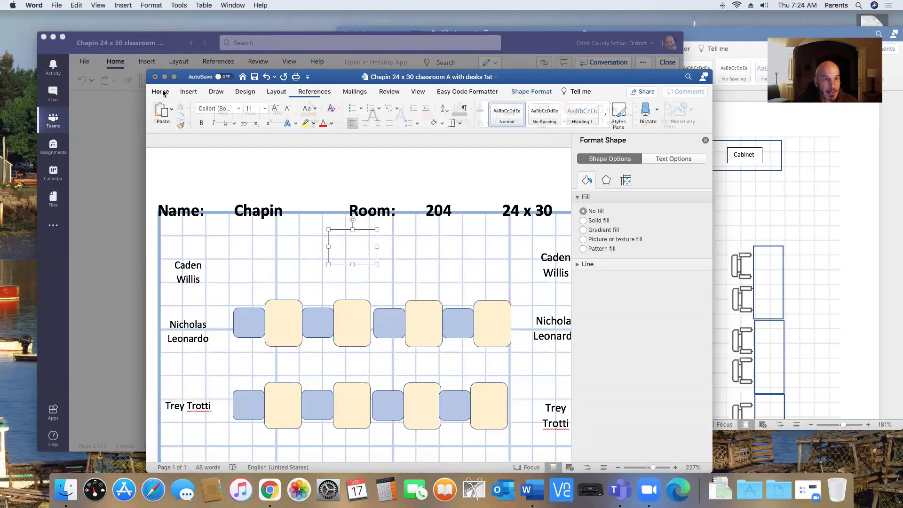
click(264, 108)
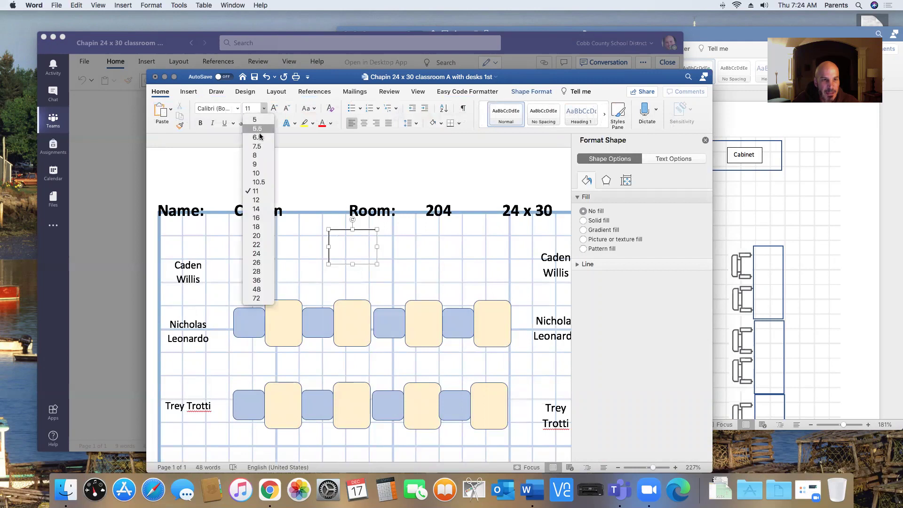
click(258, 173)
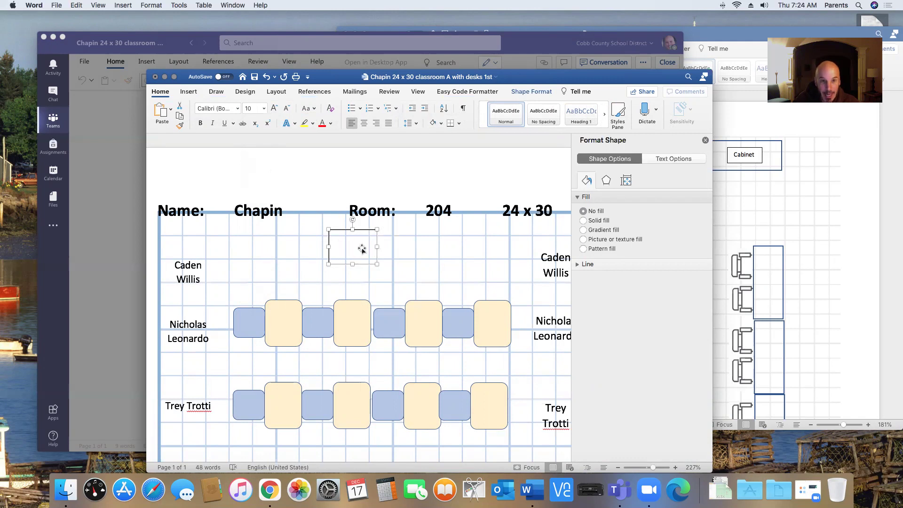
- Paste the student-names text box and turn it sideways between the desk rows
right_click(366, 237)
click(381, 260)
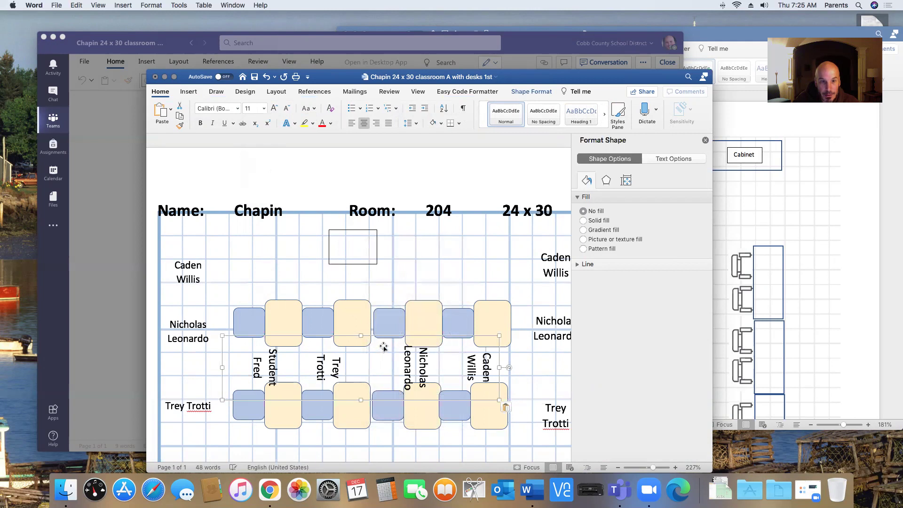
click(384, 346)
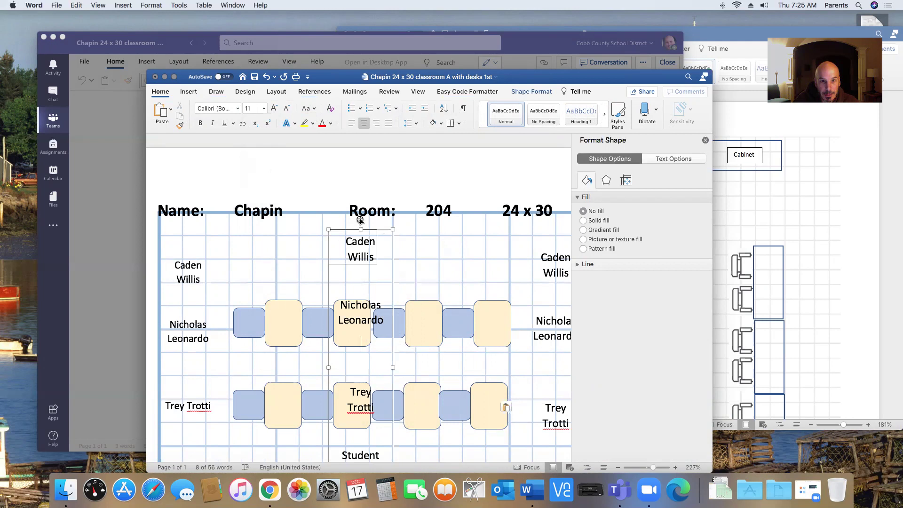
drag(360, 220, 372, 287)
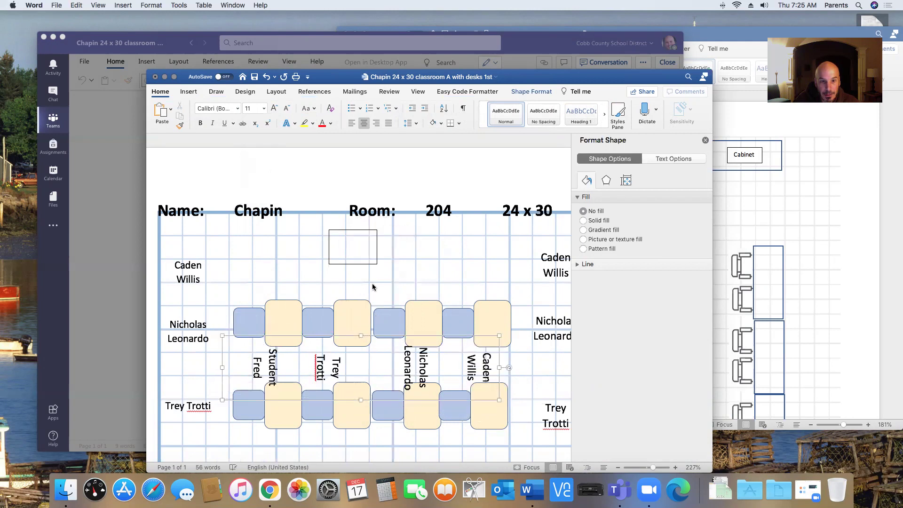
click(334, 231)
- Copy the empty box and paste a first duplicate to its right
right_click(342, 238)
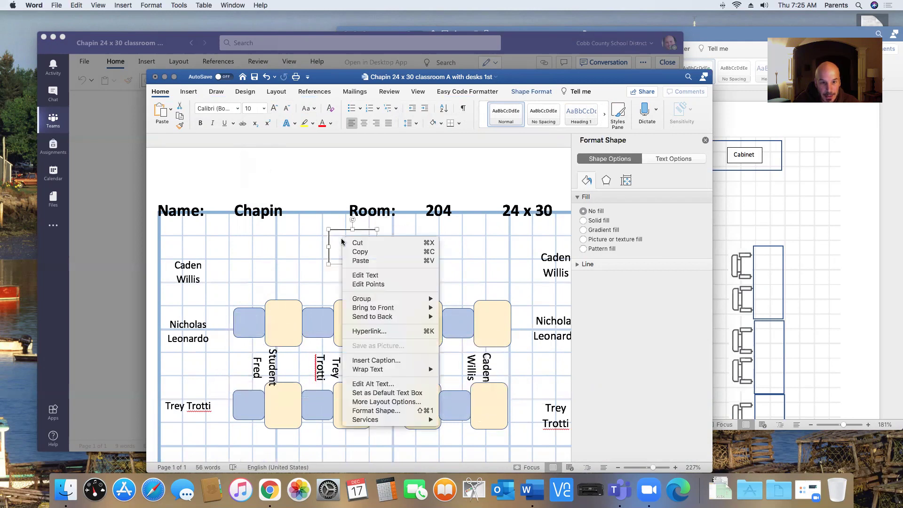
click(366, 251)
click(404, 248)
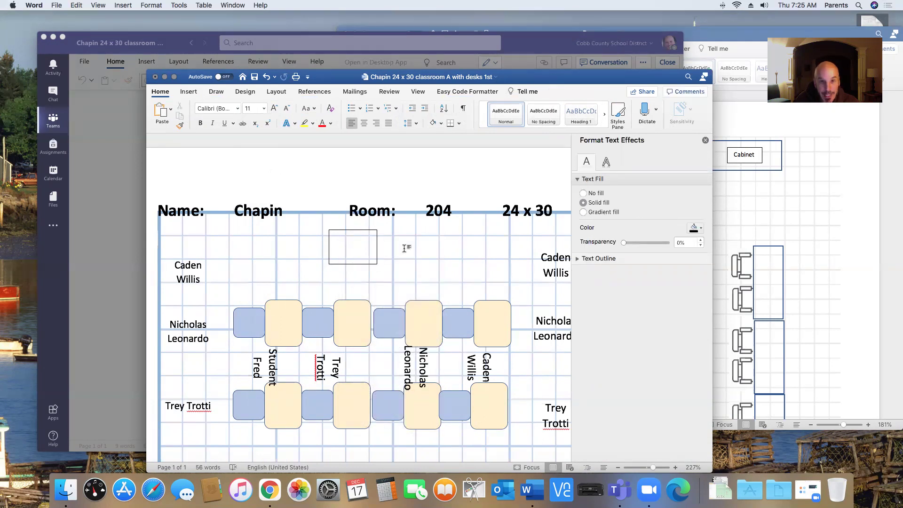
key(super+v)
drag(190, 248, 291, 241)
click(422, 242)
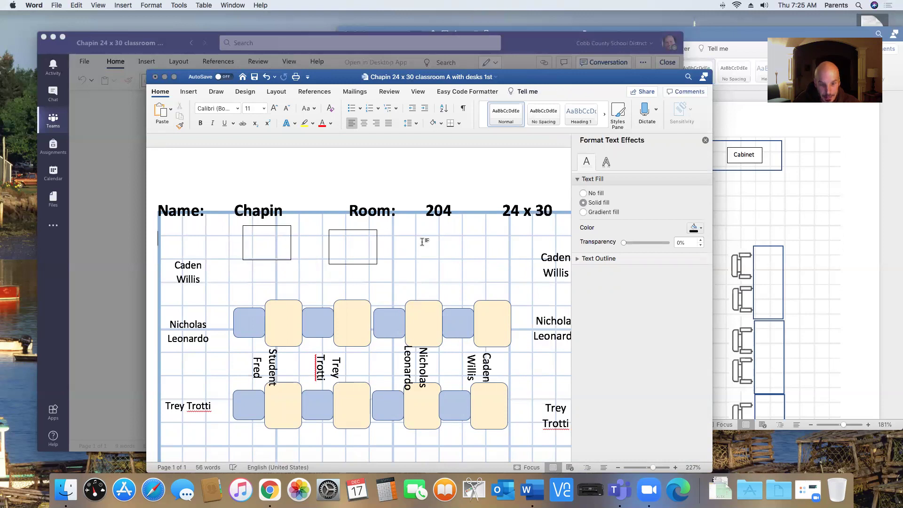
- Paste two more duplicates and align all four boxes in a row above the top desks
key(super+v)
drag(186, 243, 433, 235)
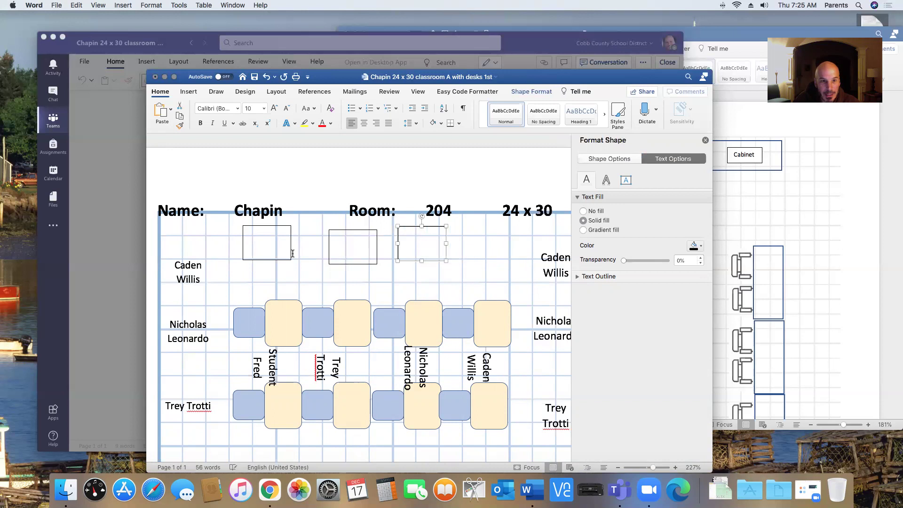
click(309, 276)
key(super+v)
drag(179, 239, 496, 233)
drag(435, 245, 447, 241)
drag(370, 244, 397, 238)
drag(282, 242, 337, 241)
- Paste the first student's name into an empty box and move it onto the desks
click(203, 283)
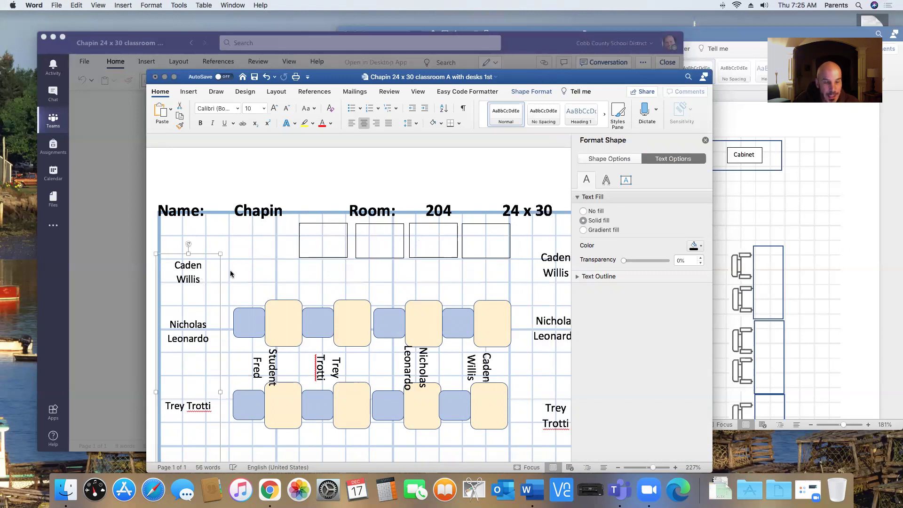
drag(202, 288, 174, 269)
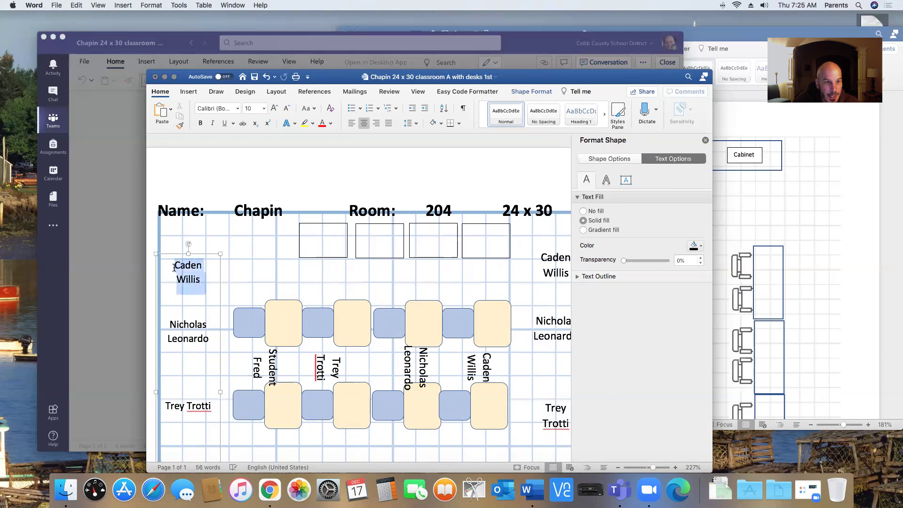
click(324, 232)
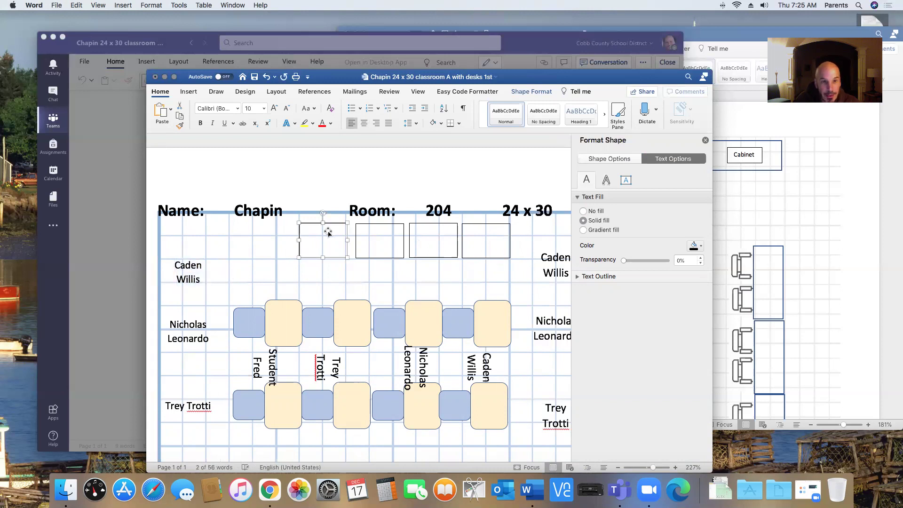
click(324, 231)
key(super+v)
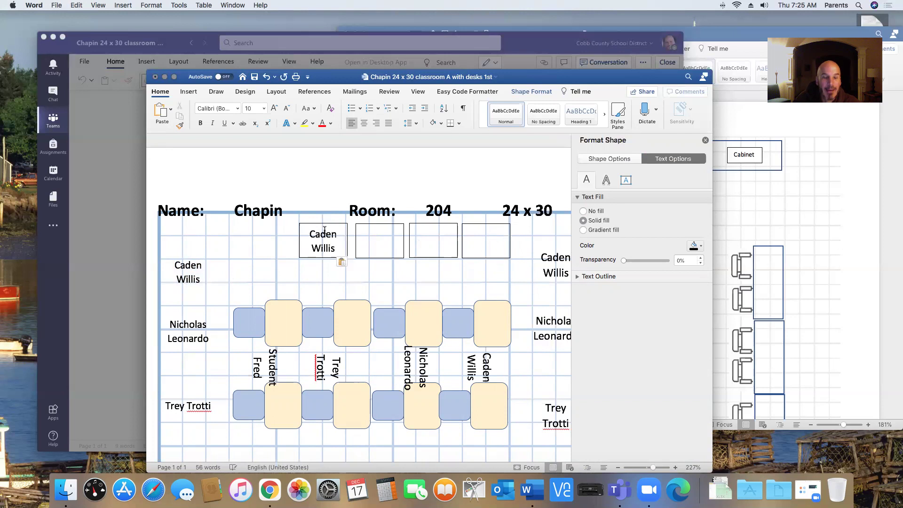
click(326, 228)
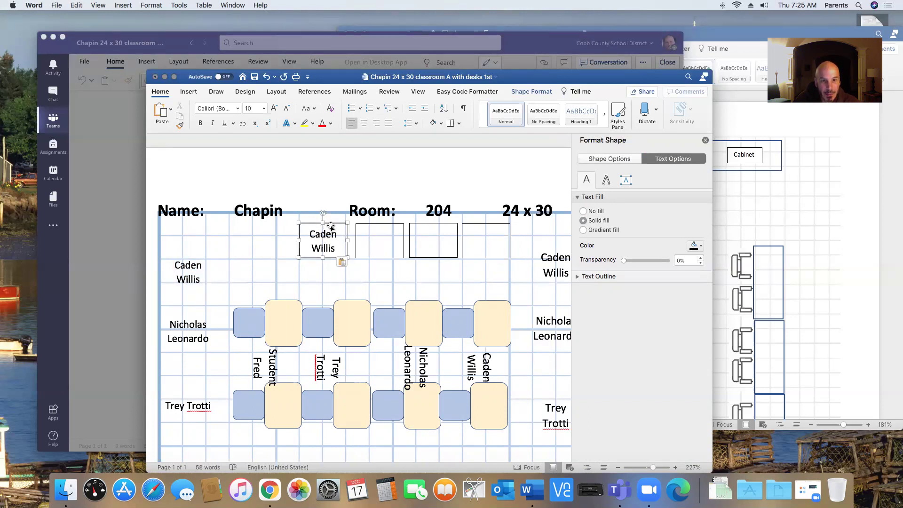
drag(331, 227, 466, 309)
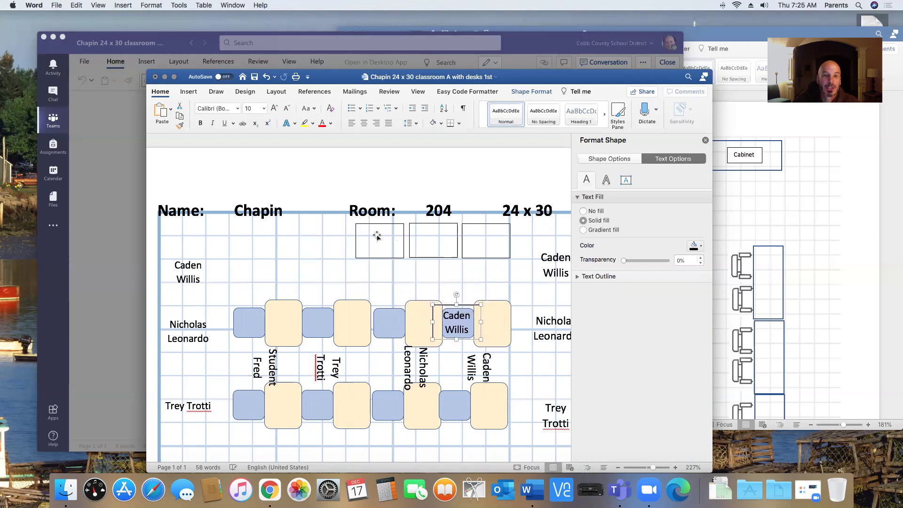
- Copy the second student's name into another empty box and widen it to fit
click(208, 342)
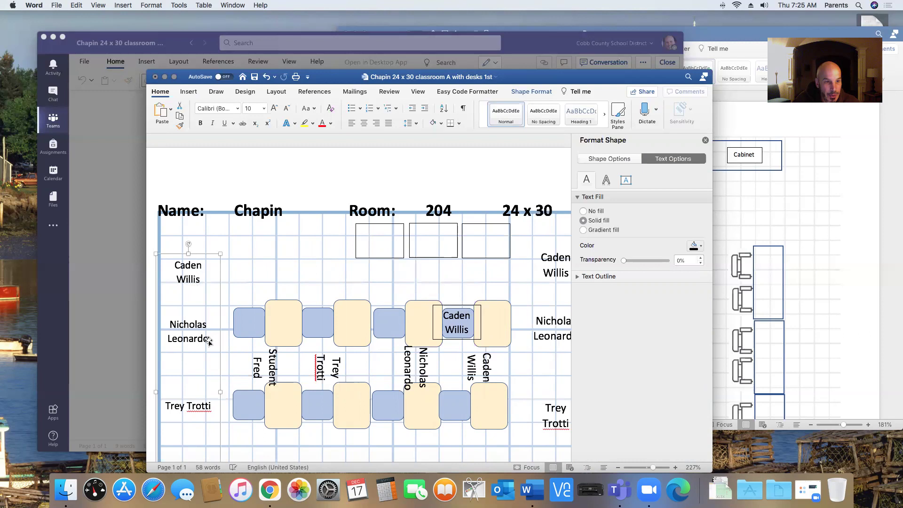
drag(208, 342, 175, 328)
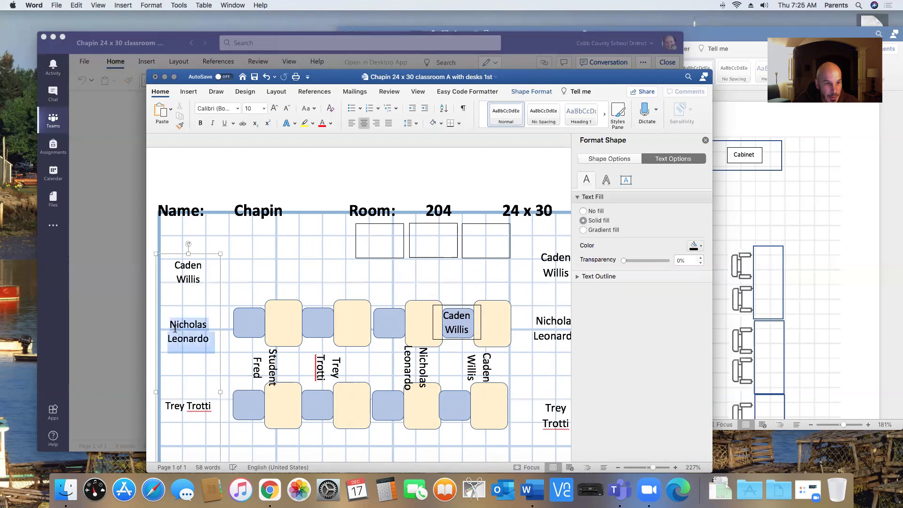
click(384, 239)
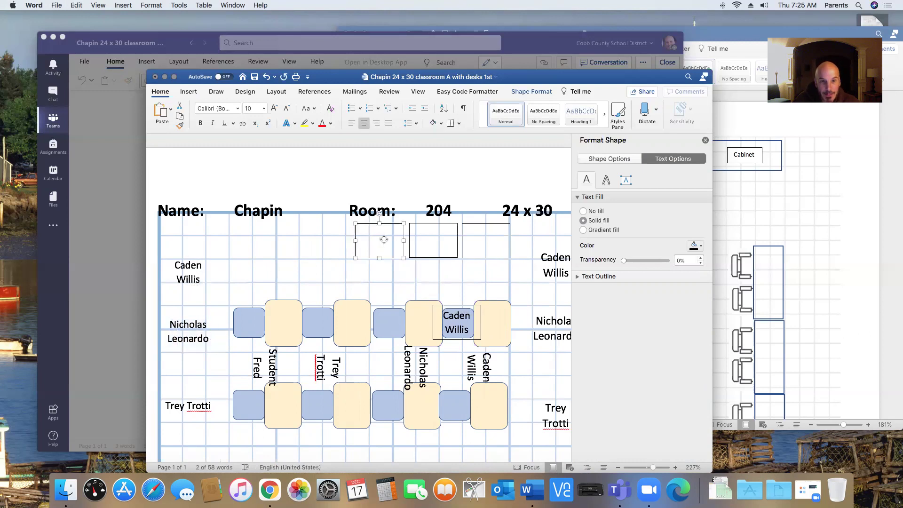
click(384, 240)
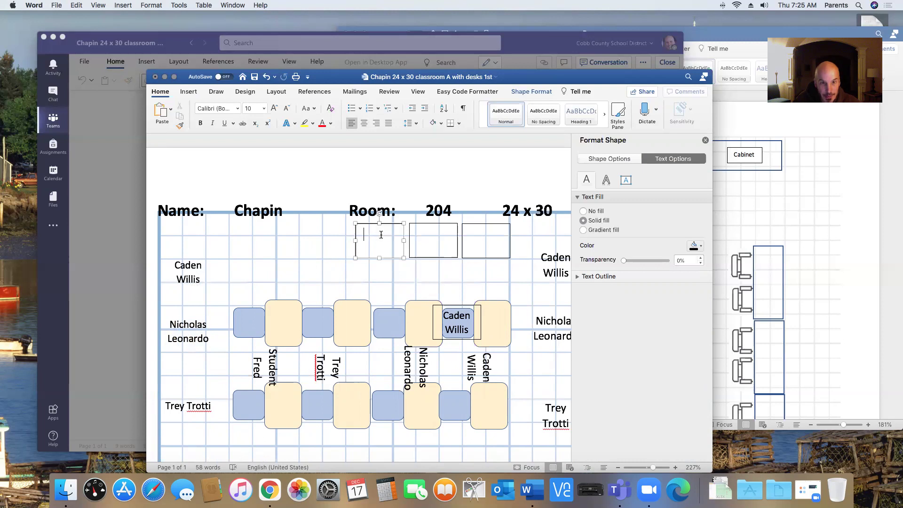
key(super+v)
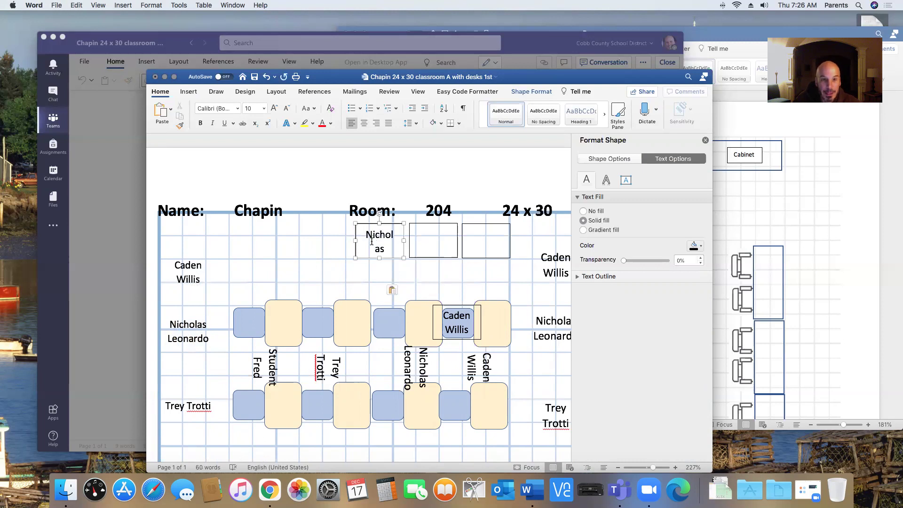
drag(356, 241, 365, 321)
- Rotate the first student's name box to 270° on its desk
click(456, 310)
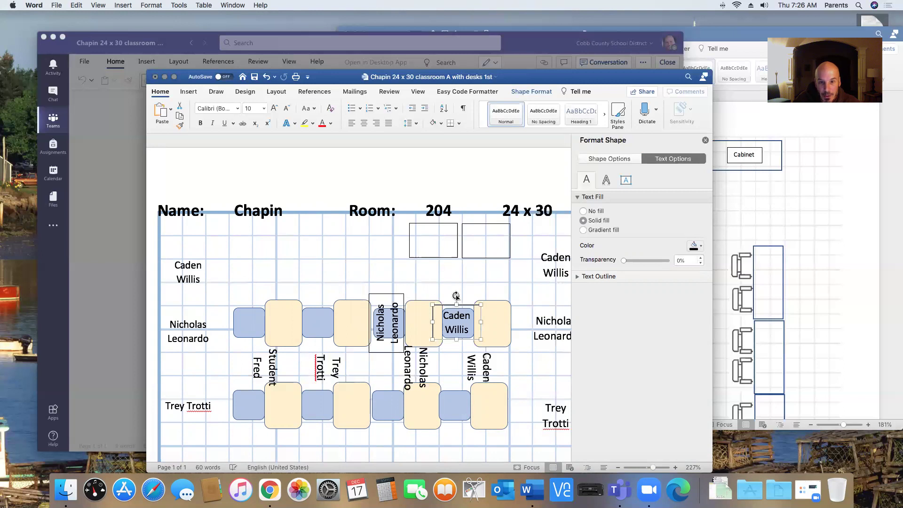
drag(456, 297, 429, 321)
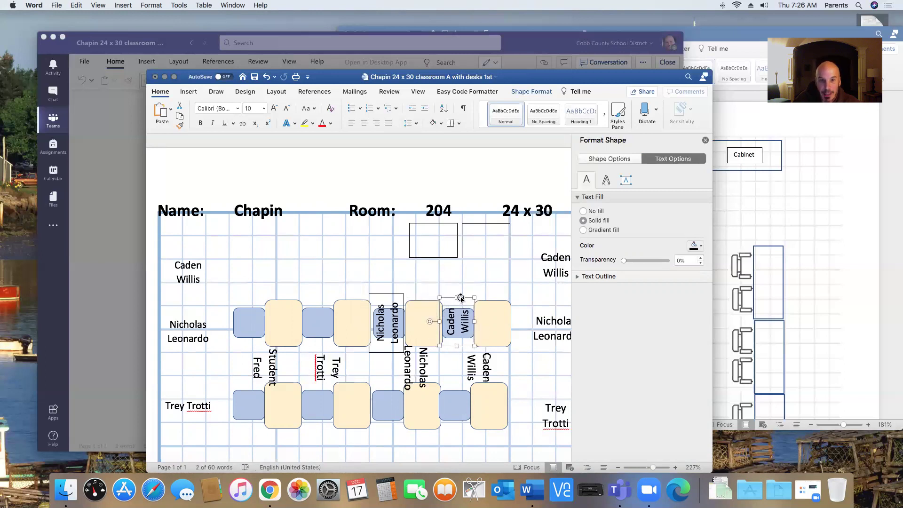
mouse_move(462, 303)
mouse_down()
mouse_move(460, 296)
mouse_move(442, 300)
mouse_move(468, 283)
mouse_move(485, 301)
mouse_move(489, 350)
mouse_move(485, 304)
mouse_move(458, 296)
mouse_up()
click(474, 282)
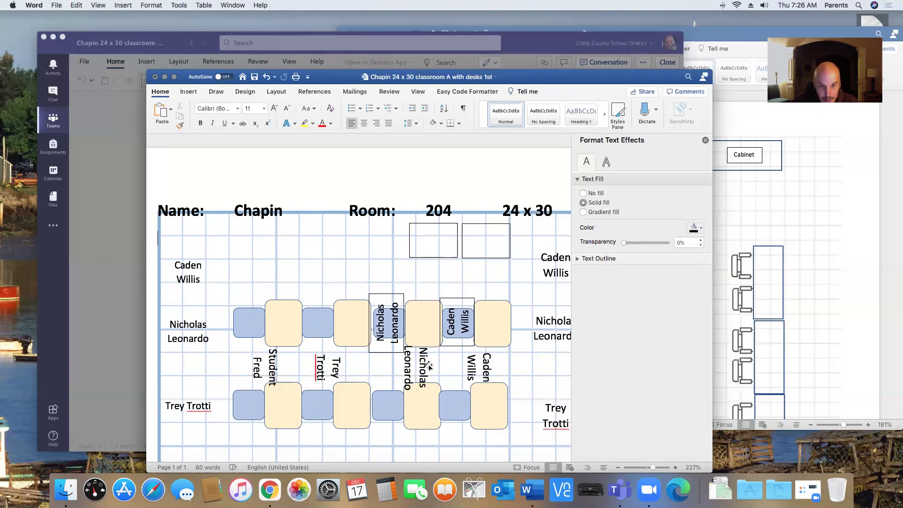
- Delete the old sideways name labels between the desk rows
click(447, 372)
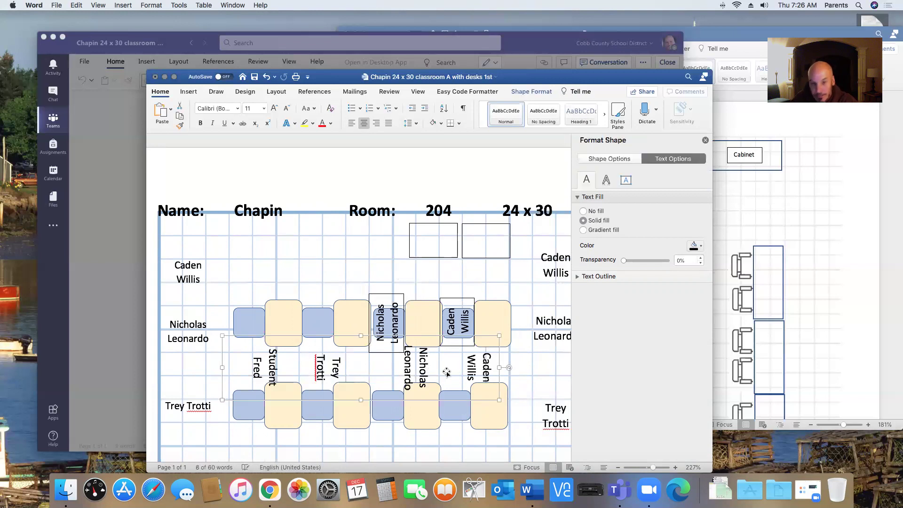
key(Delete)
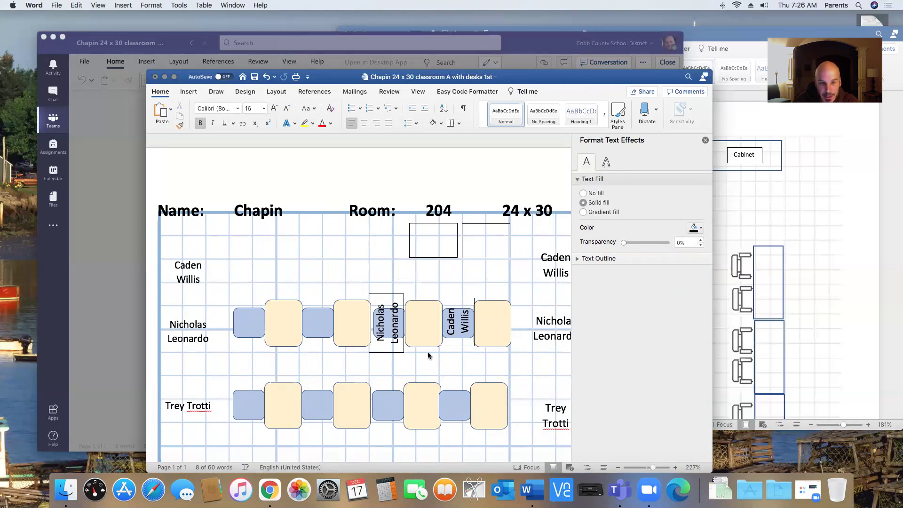
key(Delete)
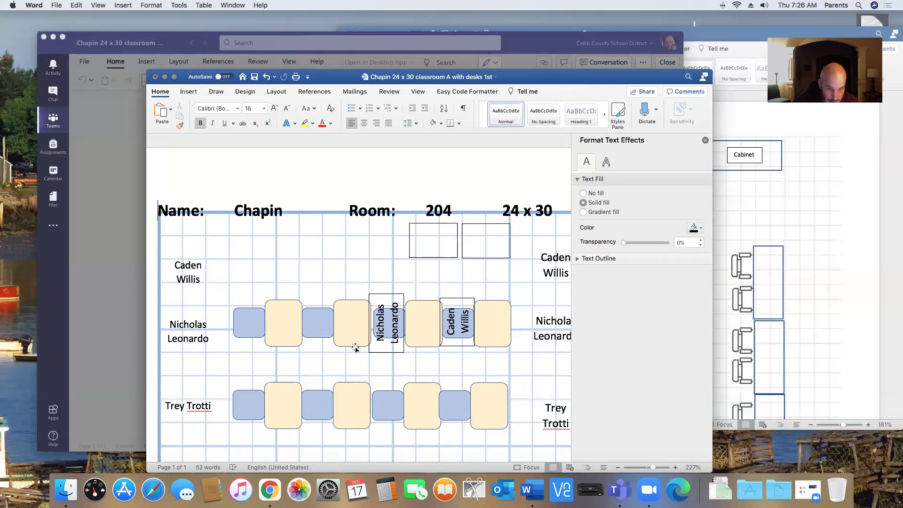
scroll(439, 360, down, 1)
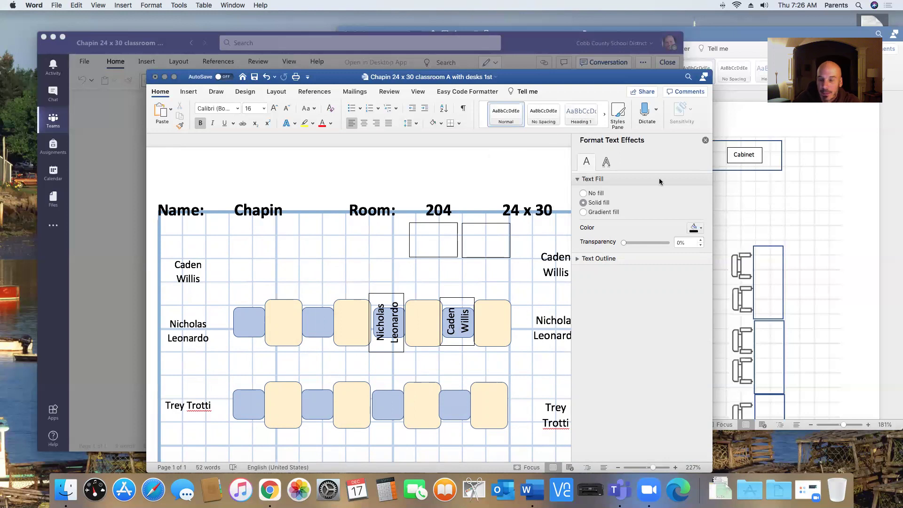
mouse_move(548, 77)
mouse_down()
mouse_move(468, 82)
mouse_move(542, 83)
mouse_up()
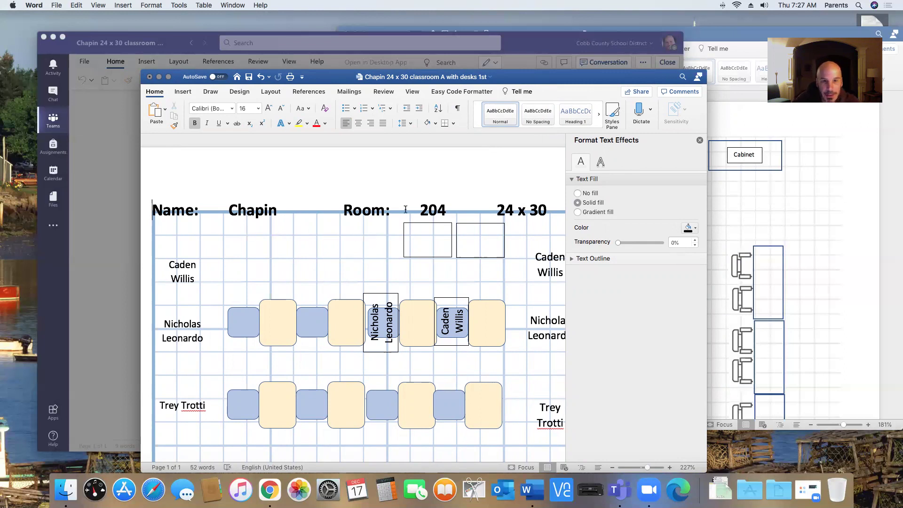
click(432, 234)
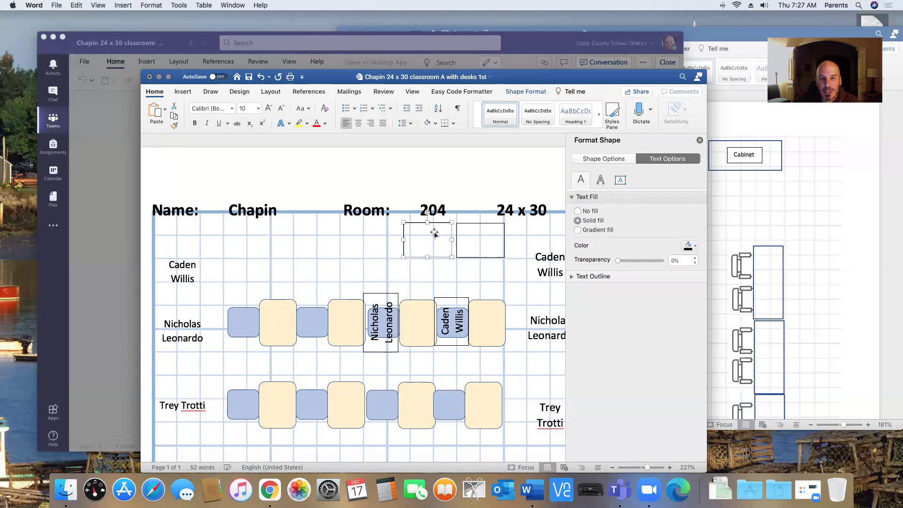
- Set the empty box near the room number to In Front of Text wrapping
right_click(435, 234)
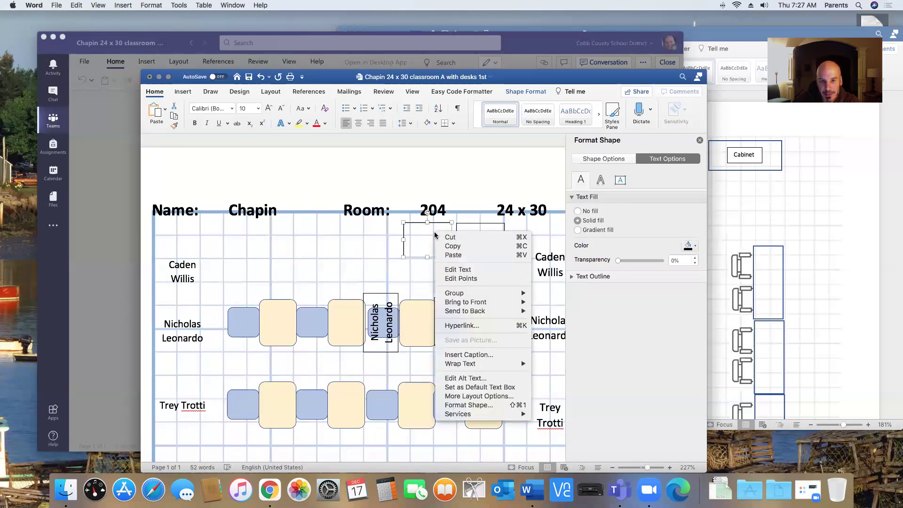
right_click(412, 227)
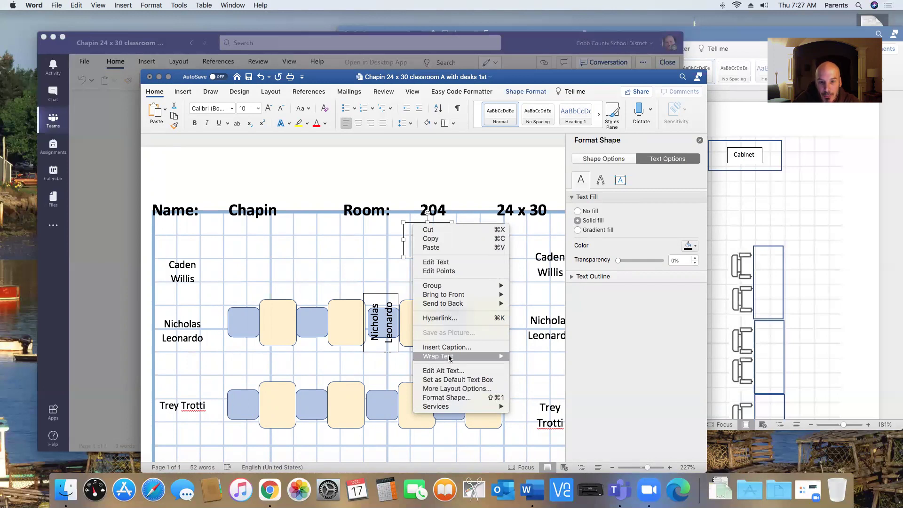
mouse_move(449, 357)
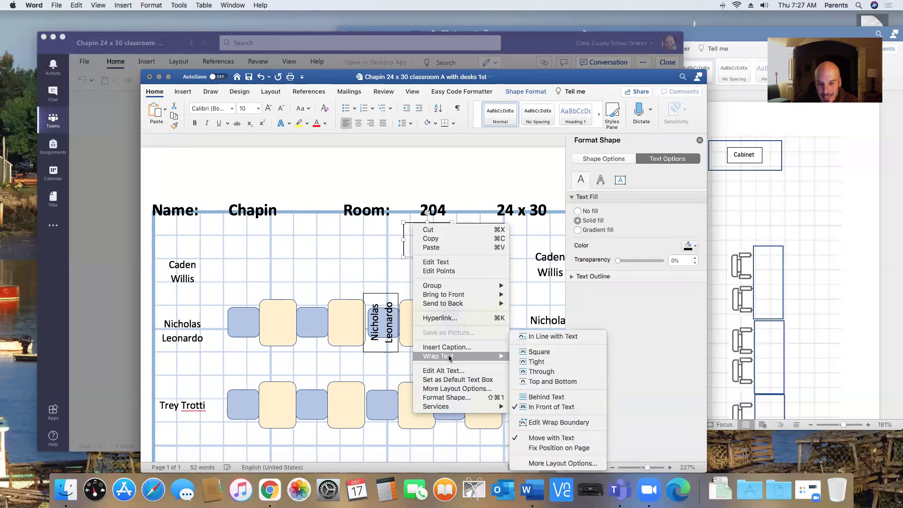
click(544, 407)
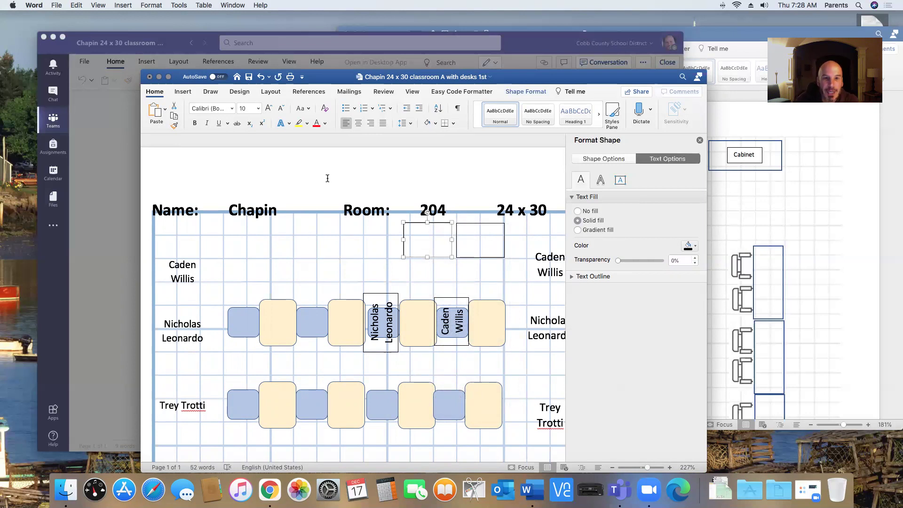
- Reposition the Word window and slide both empty name boxes left, side by side under the chart heading
drag(574, 78, 517, 60)
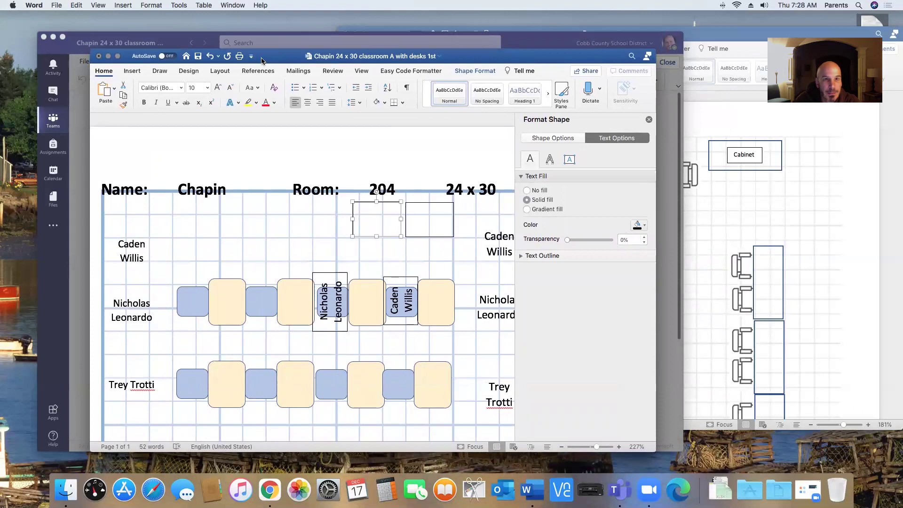
drag(264, 60, 279, 61)
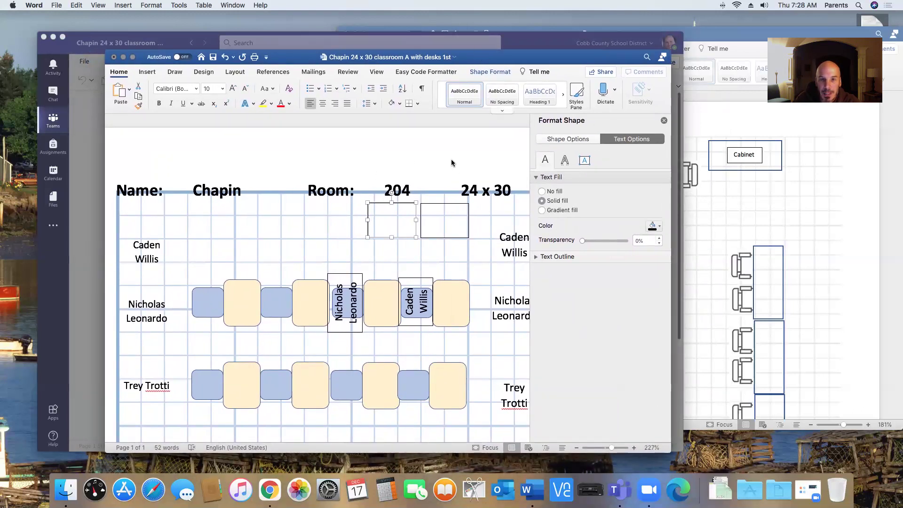
drag(379, 210, 246, 223)
drag(418, 218, 328, 228)
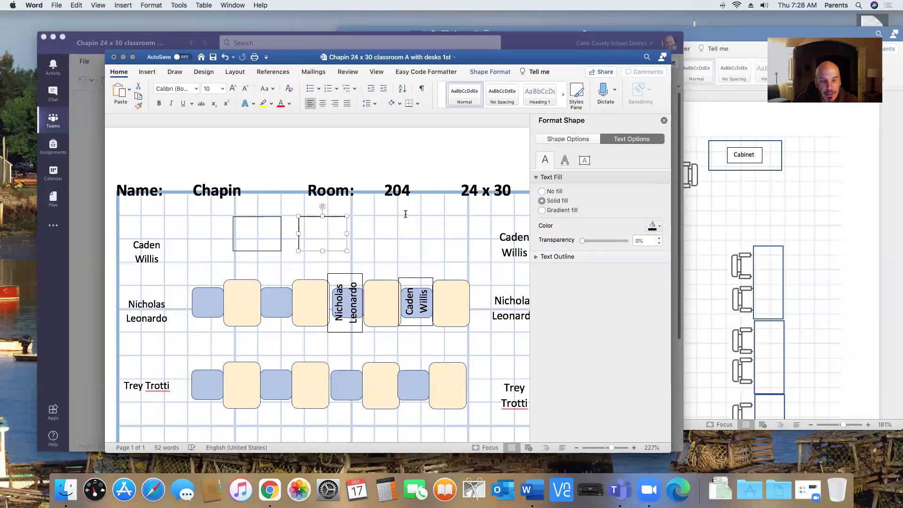